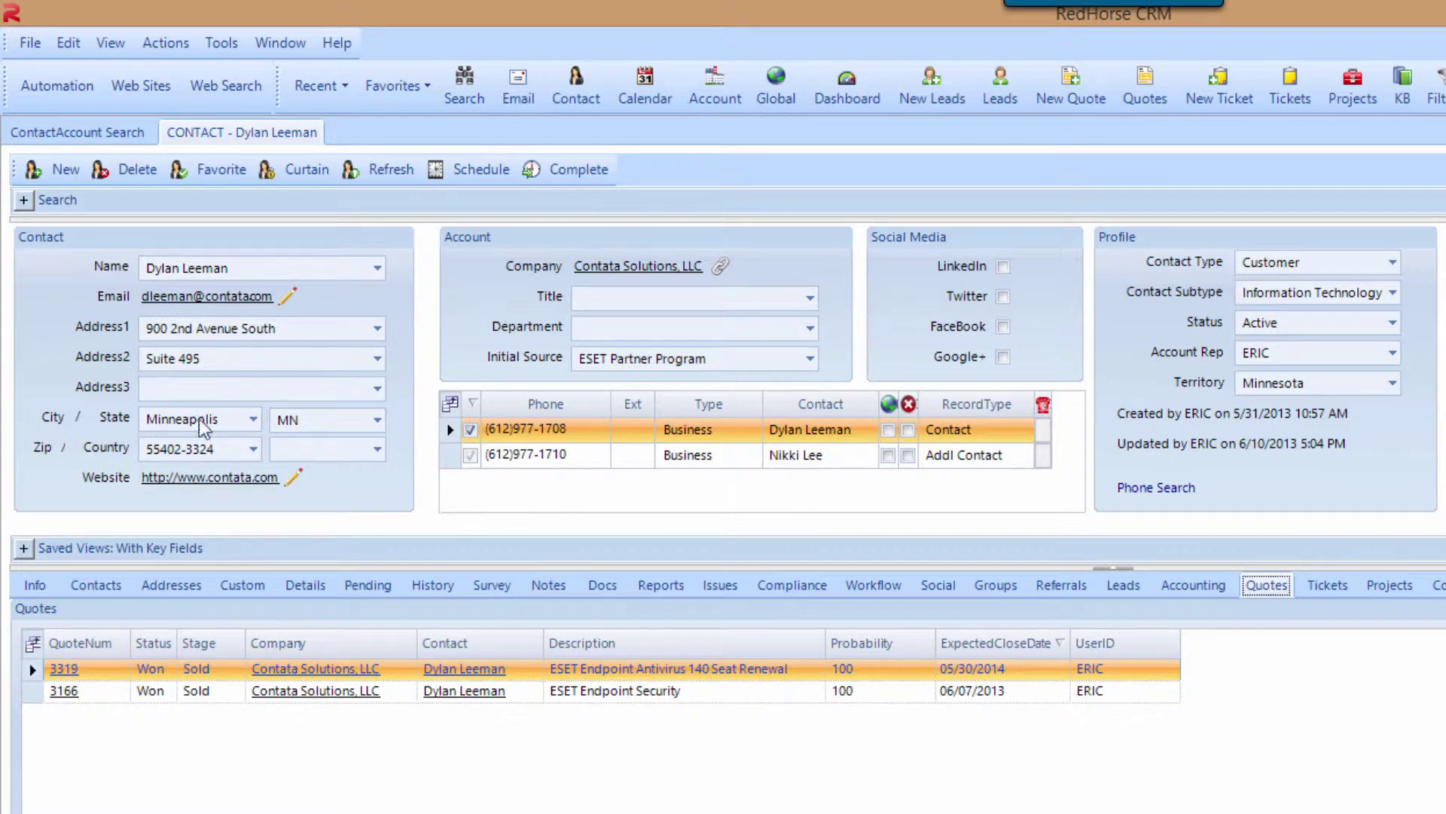
- Open the Contata Solutions, LLC account from the contact's quote list and view the account's quotes
left_click(333, 676)
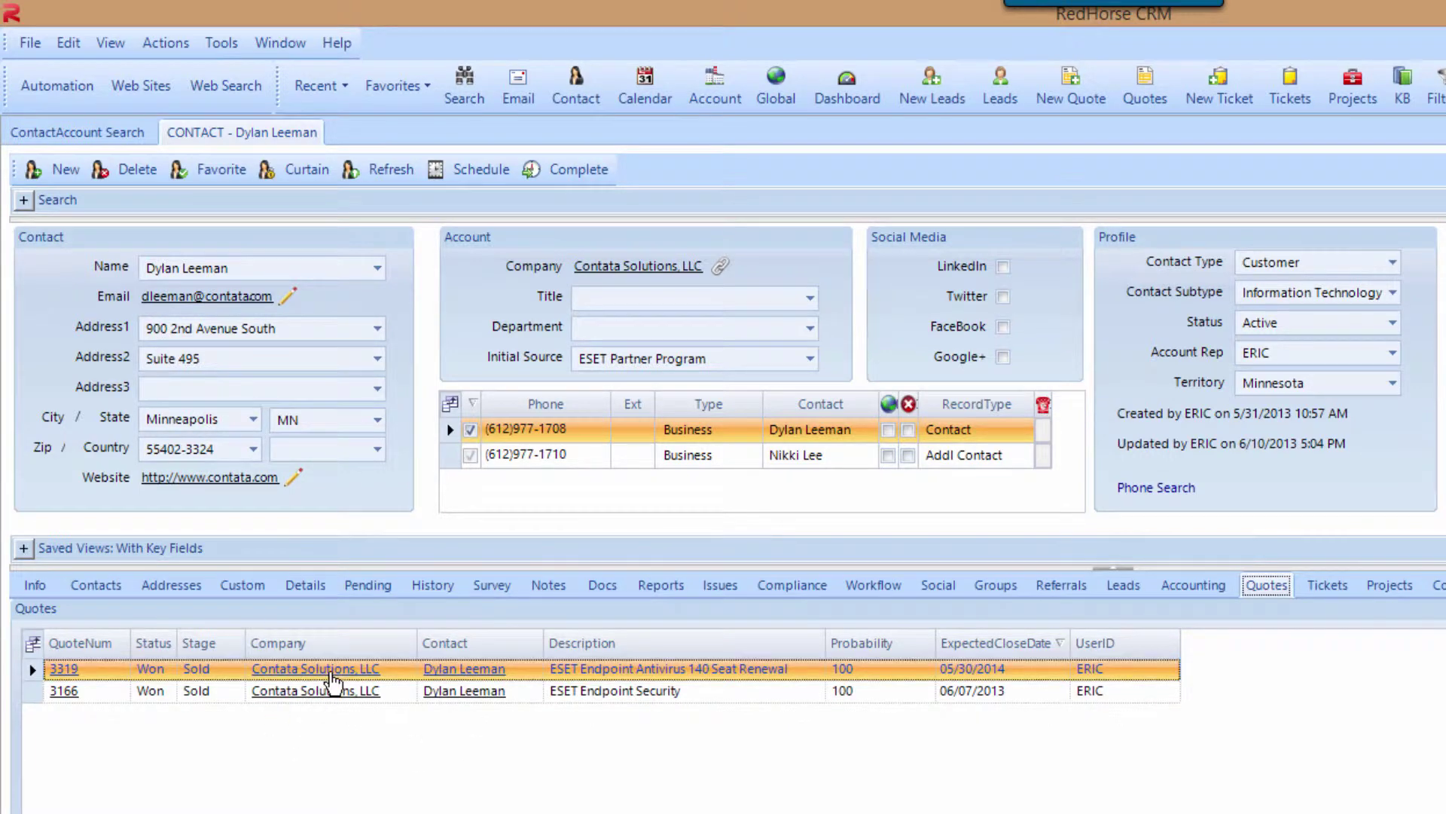
left_click(332, 674)
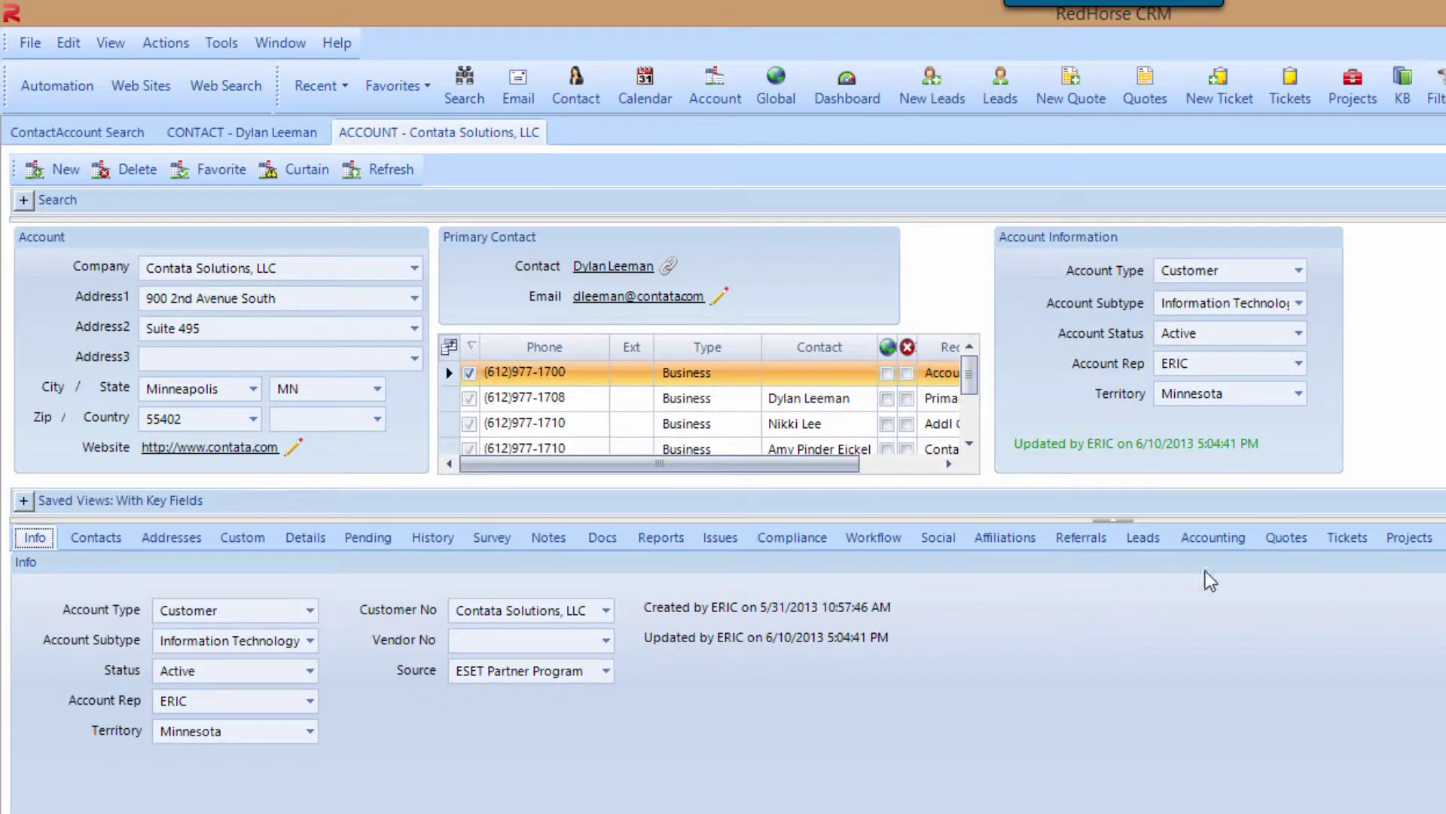
left_click(1286, 537)
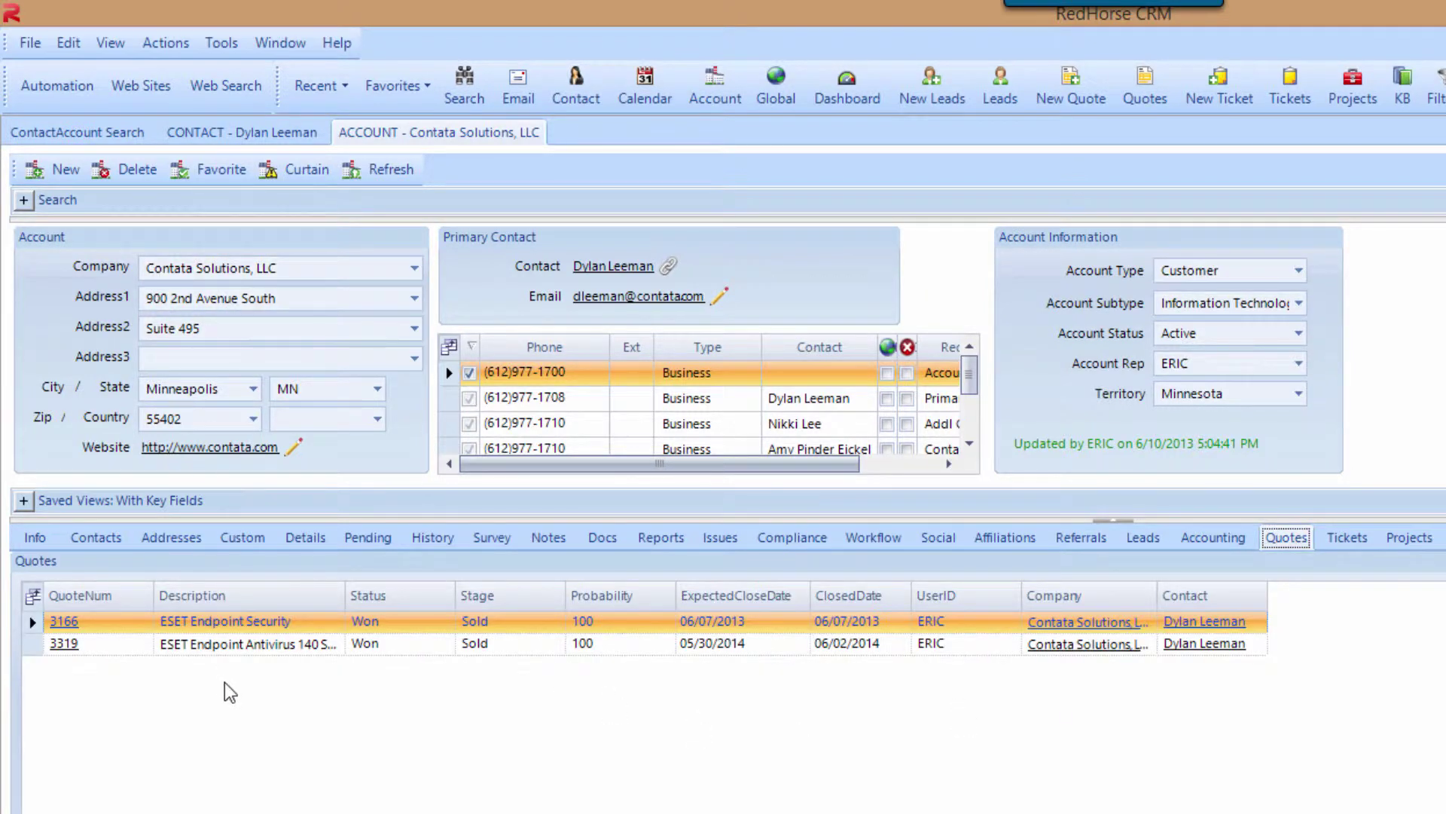
- Return to the contact record and open its ESET Endpoint Antivirus 140 Seat Renewal quote
left_click(200, 133)
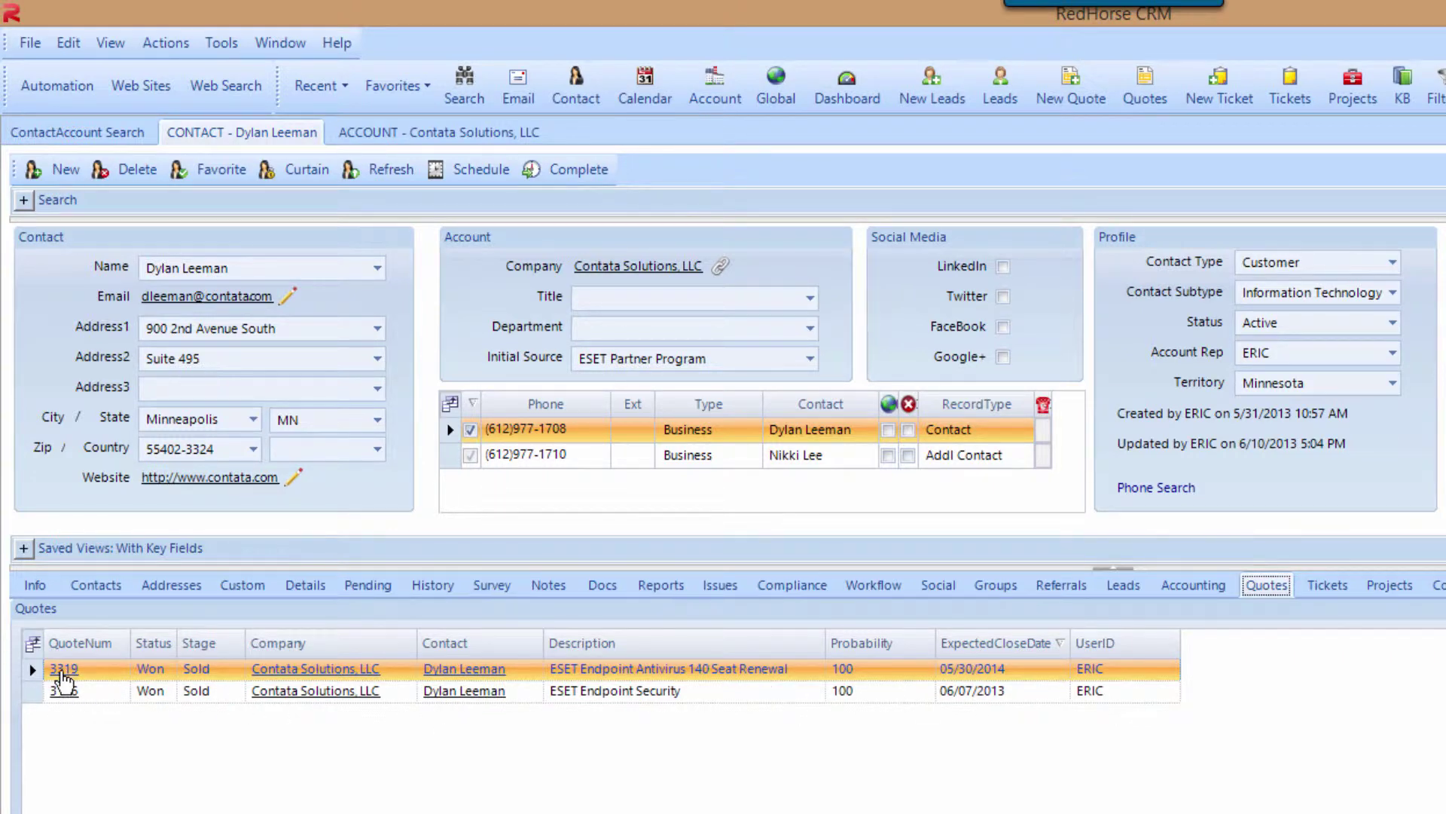
left_click(63, 673)
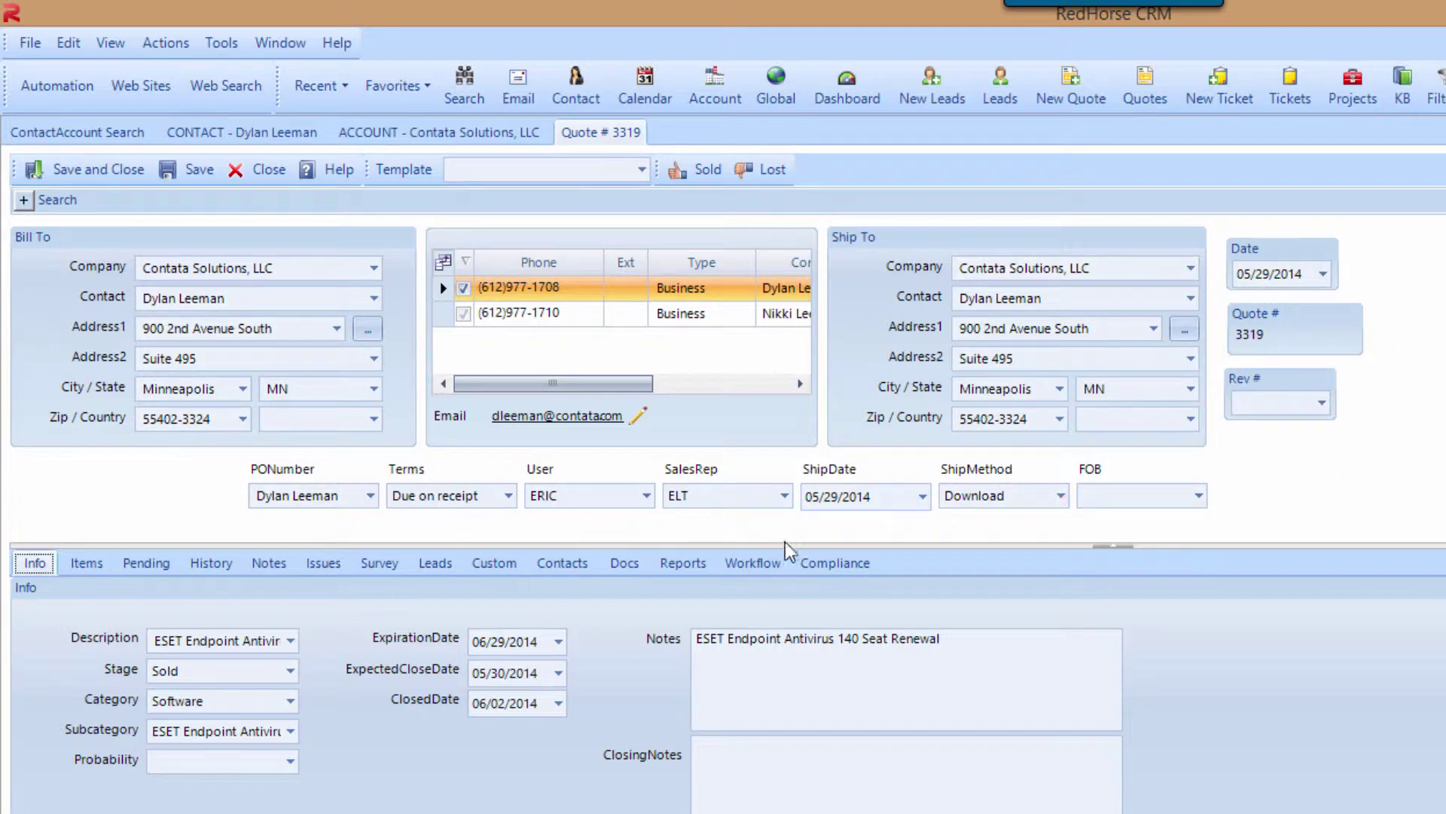
left_click_drag(753, 543, 706, 565)
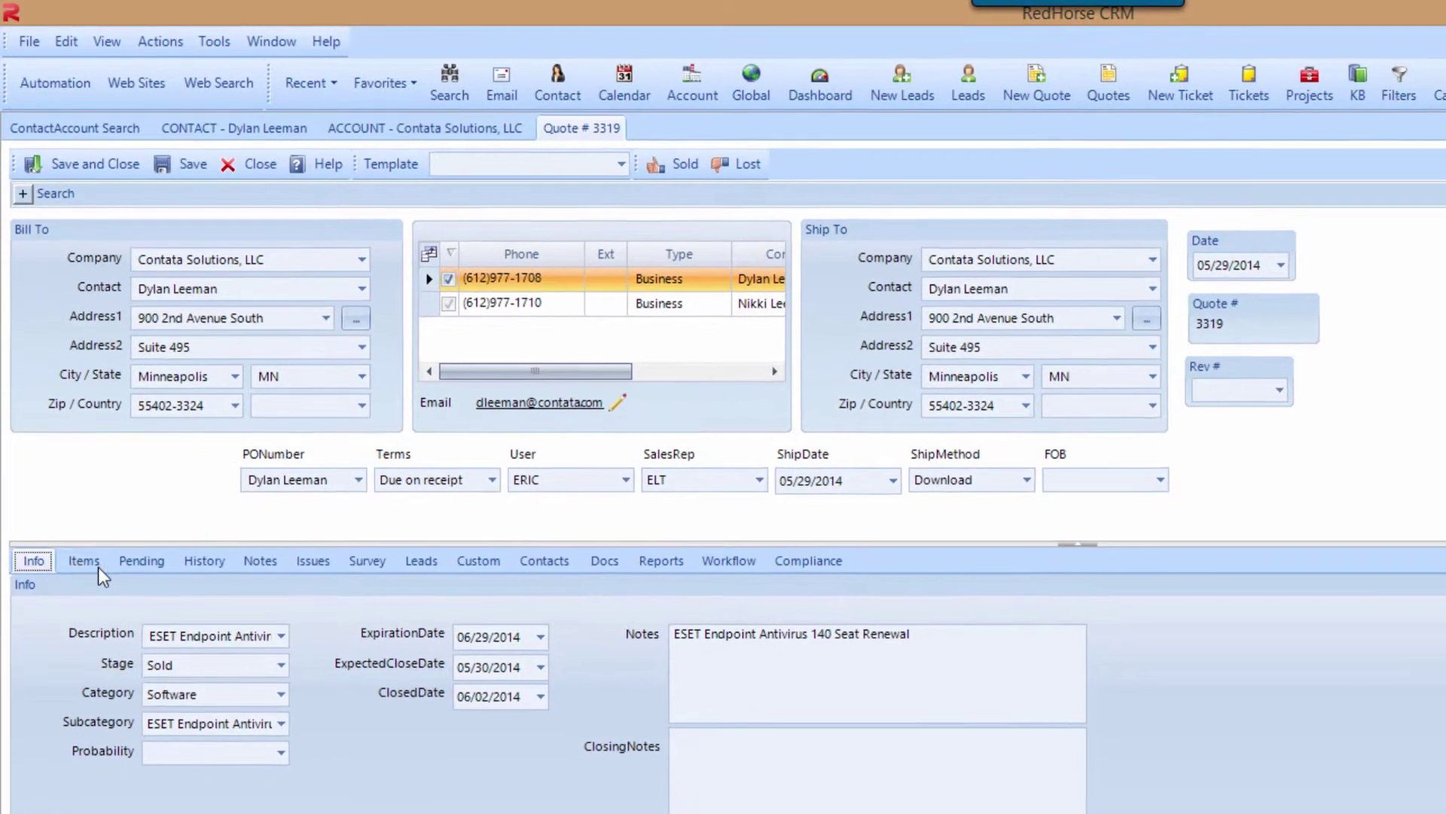
- Review the quote's line items and browse the product selection list without adding a product
left_click(88, 571)
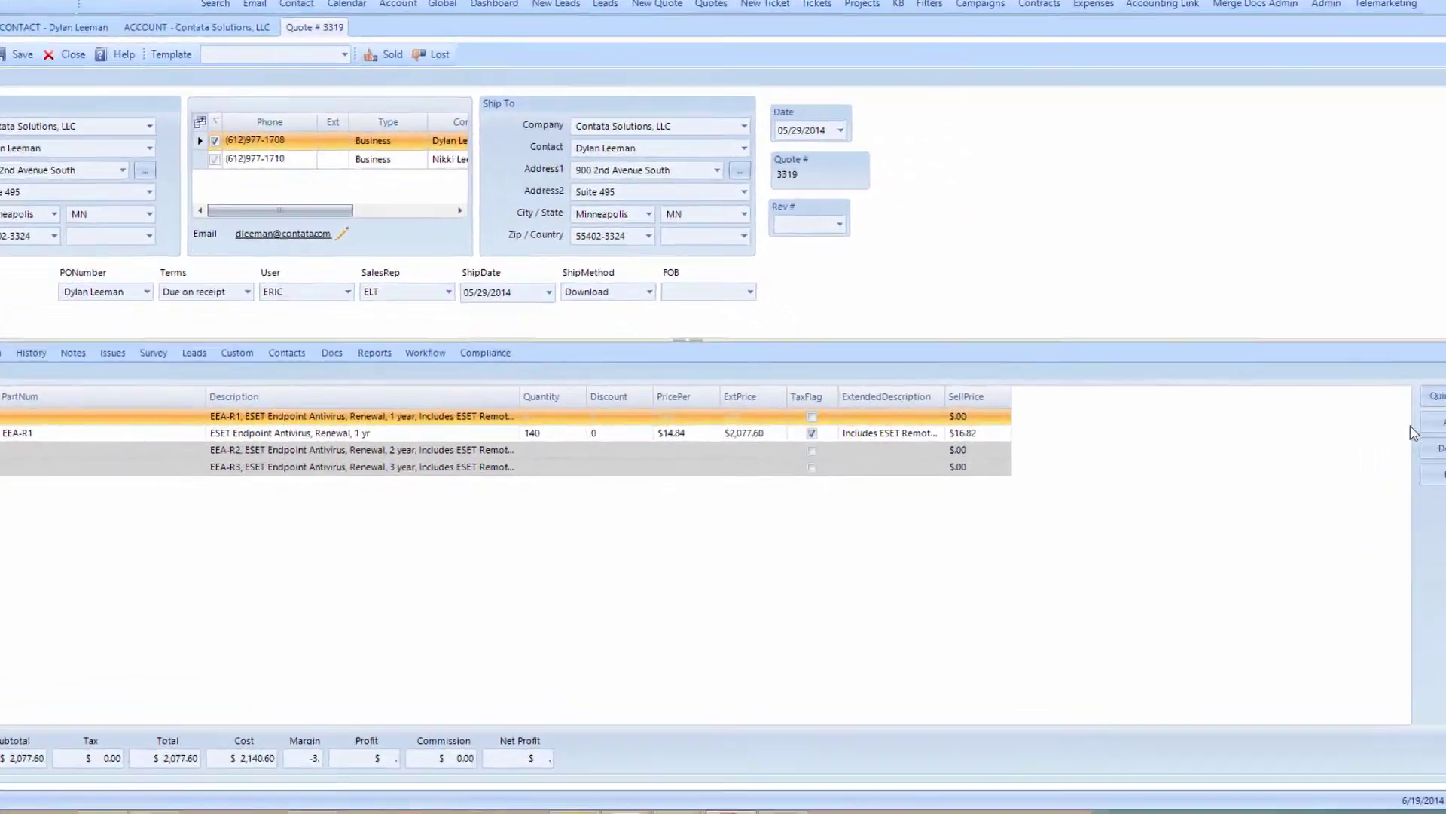
left_click(219, 478)
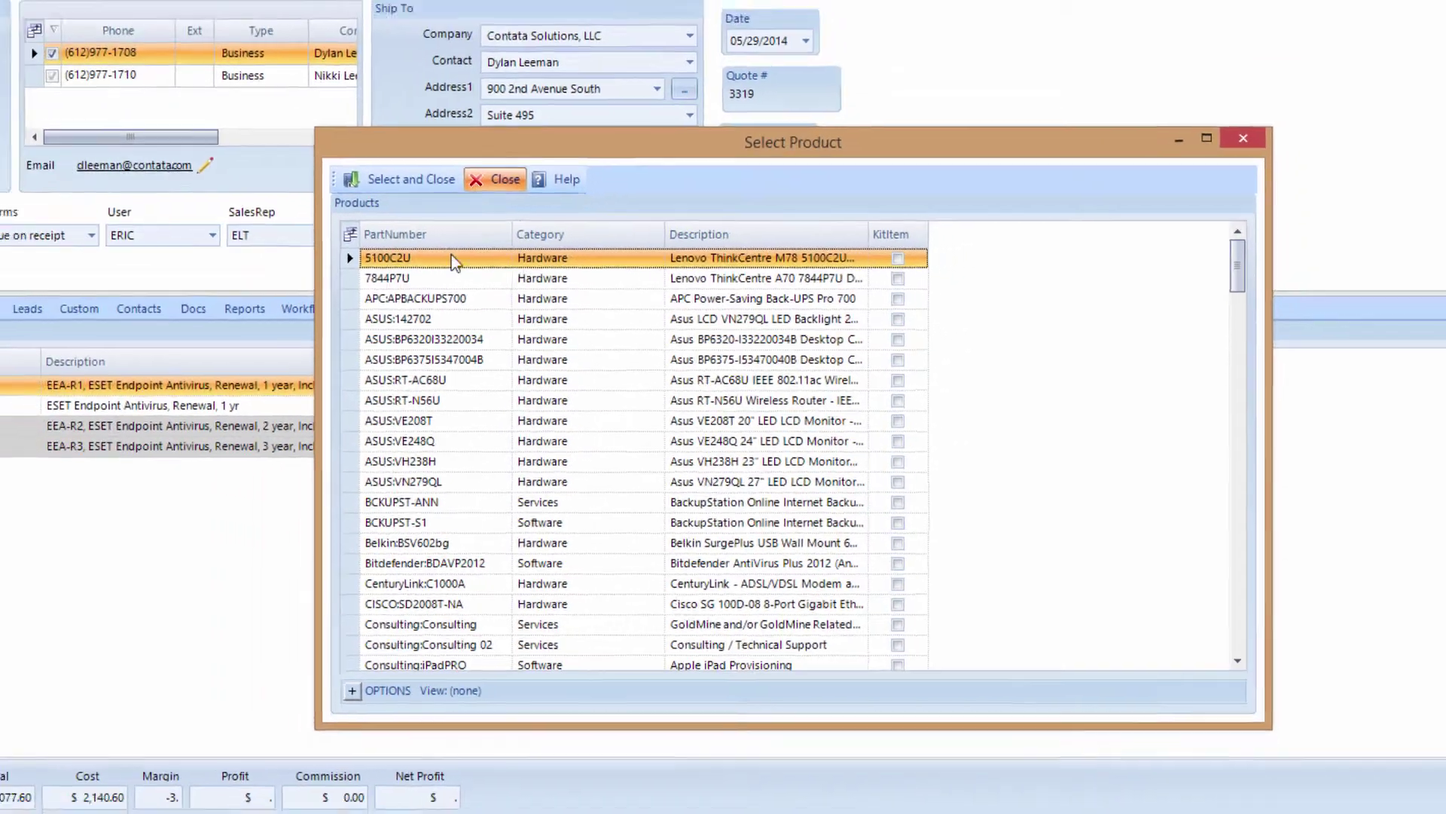
left_click(408, 133)
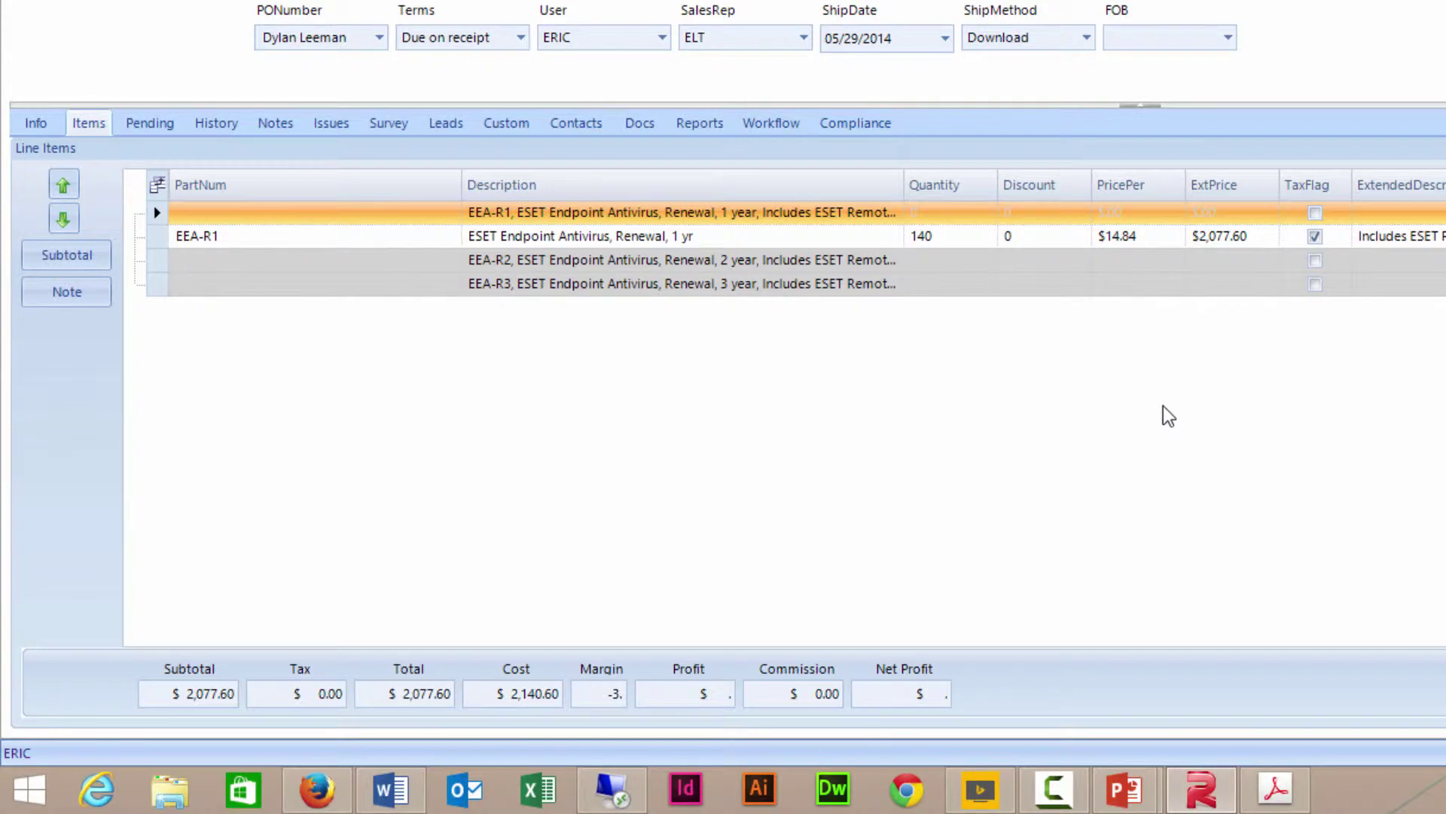
- Review the quote's pending activities, its activity history and its notes
left_click(165, 122)
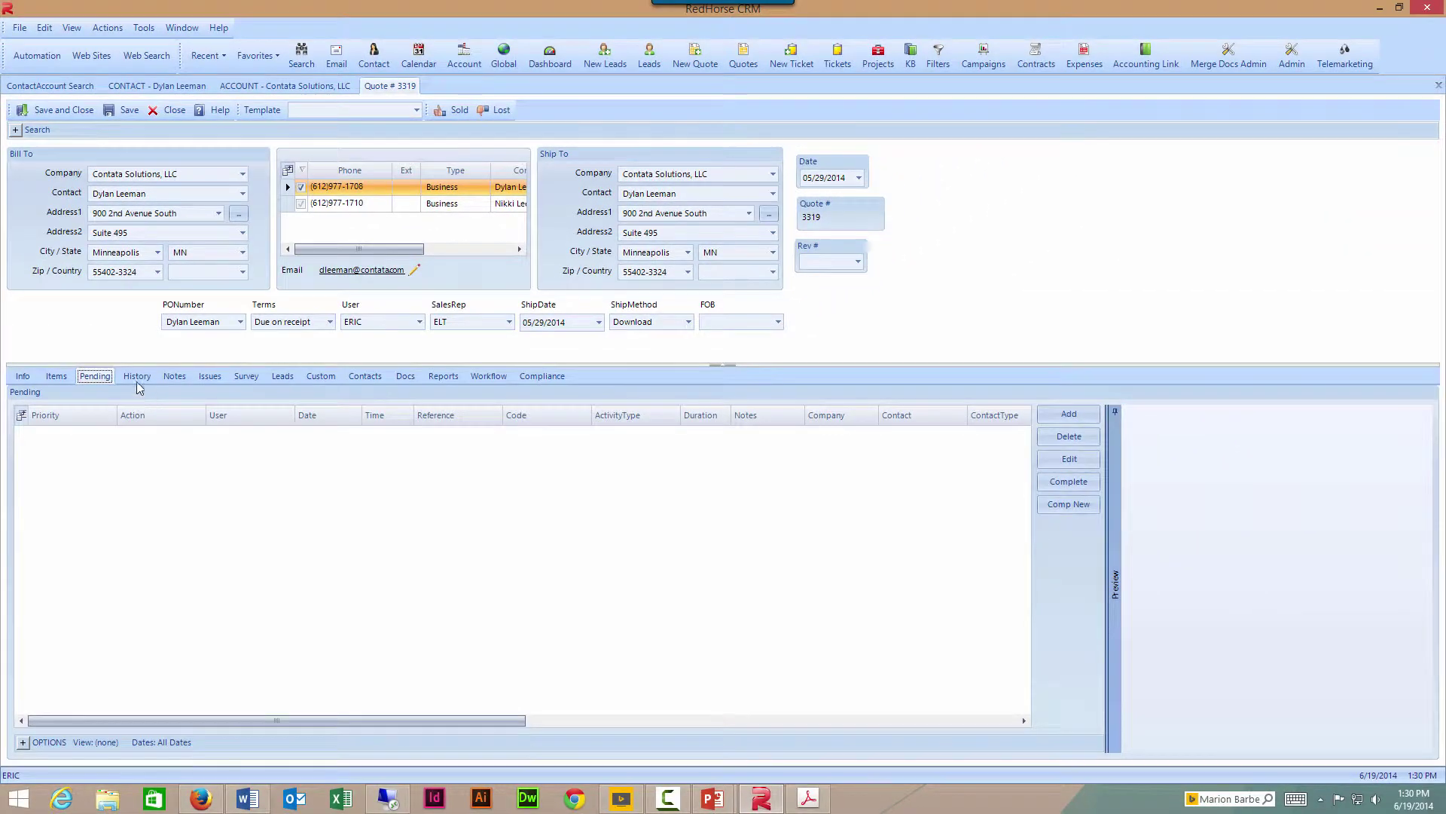
left_click(138, 382)
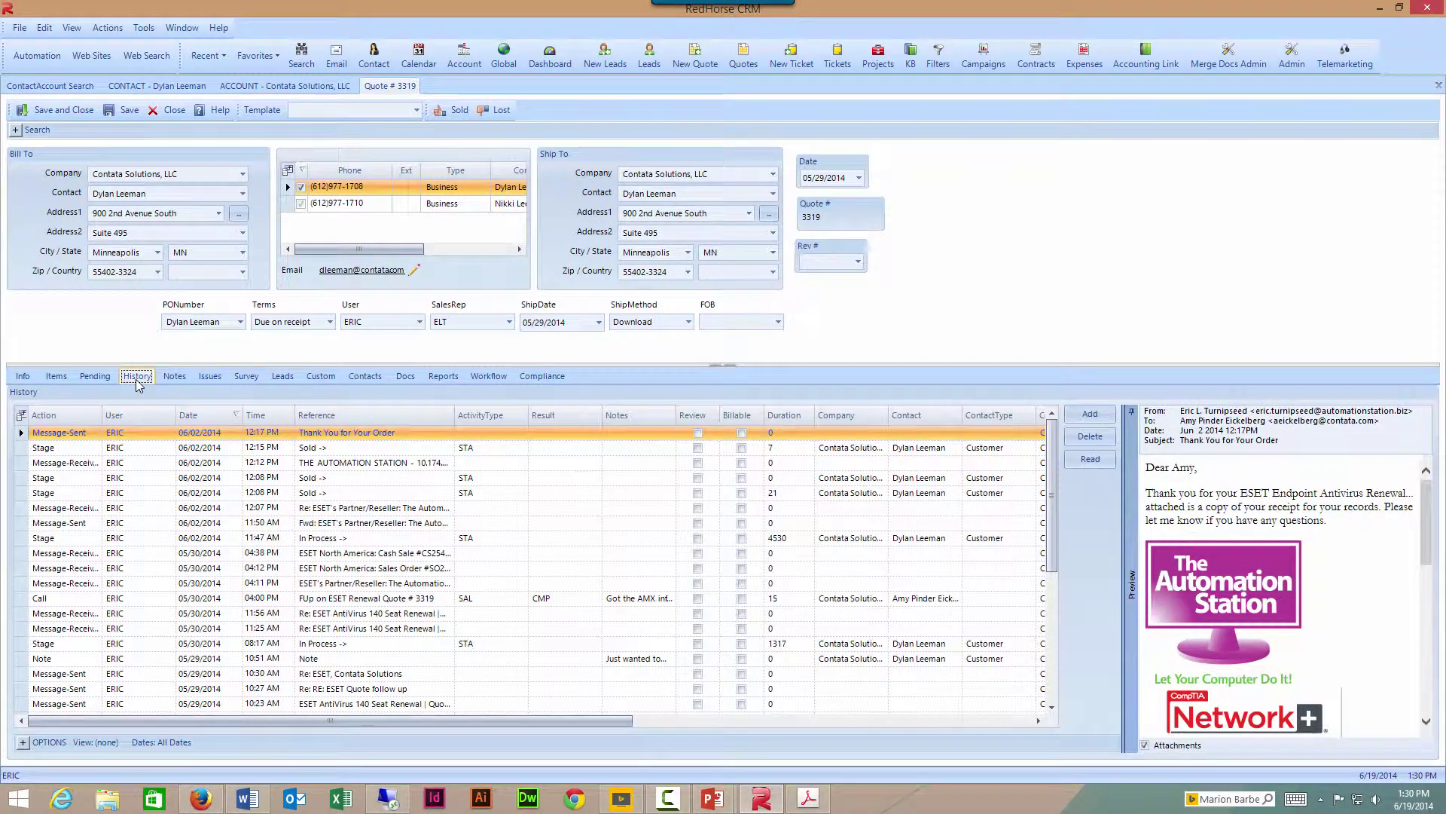
left_click_drag(1054, 517, 1052, 461)
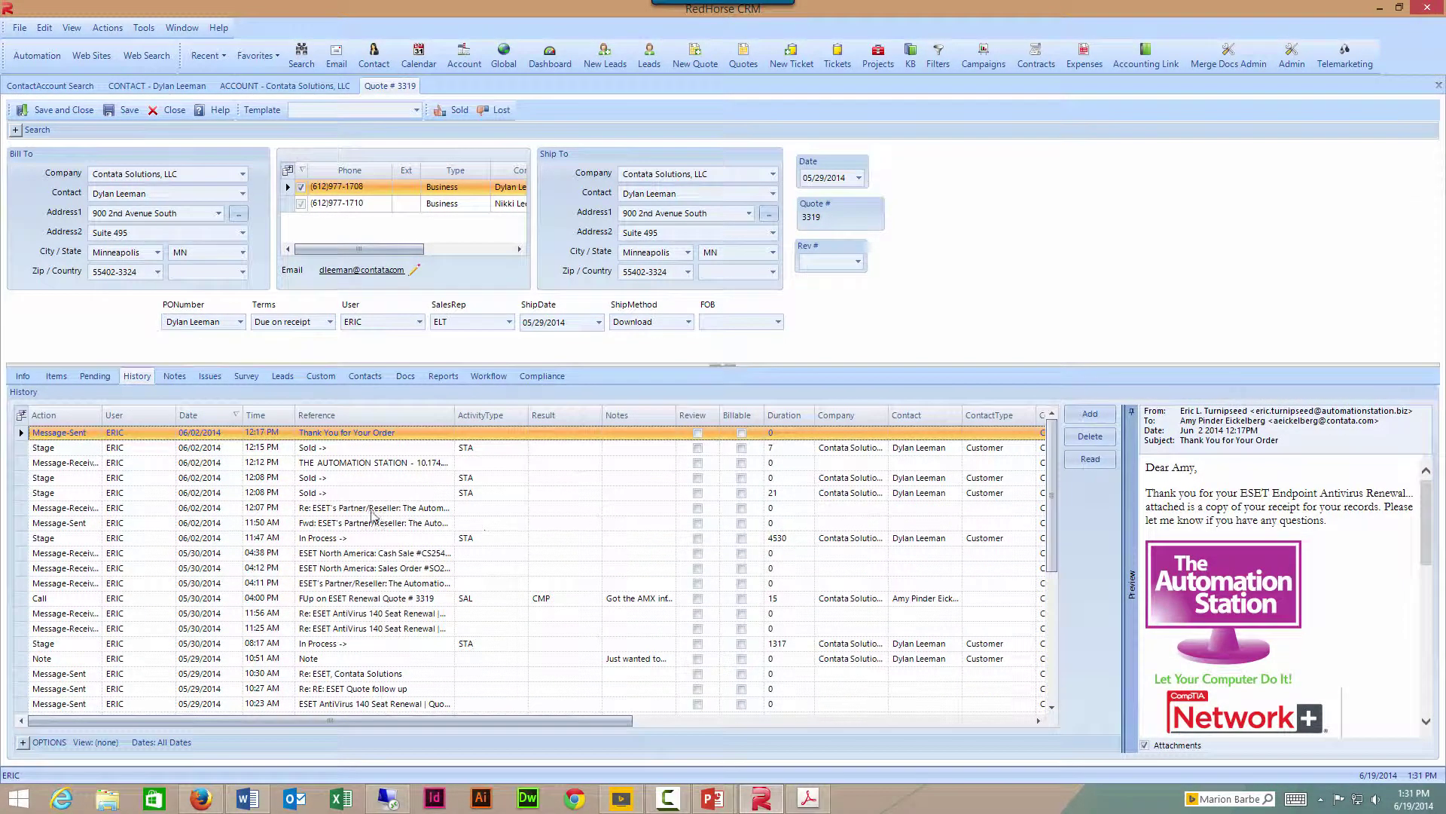
left_click(174, 376)
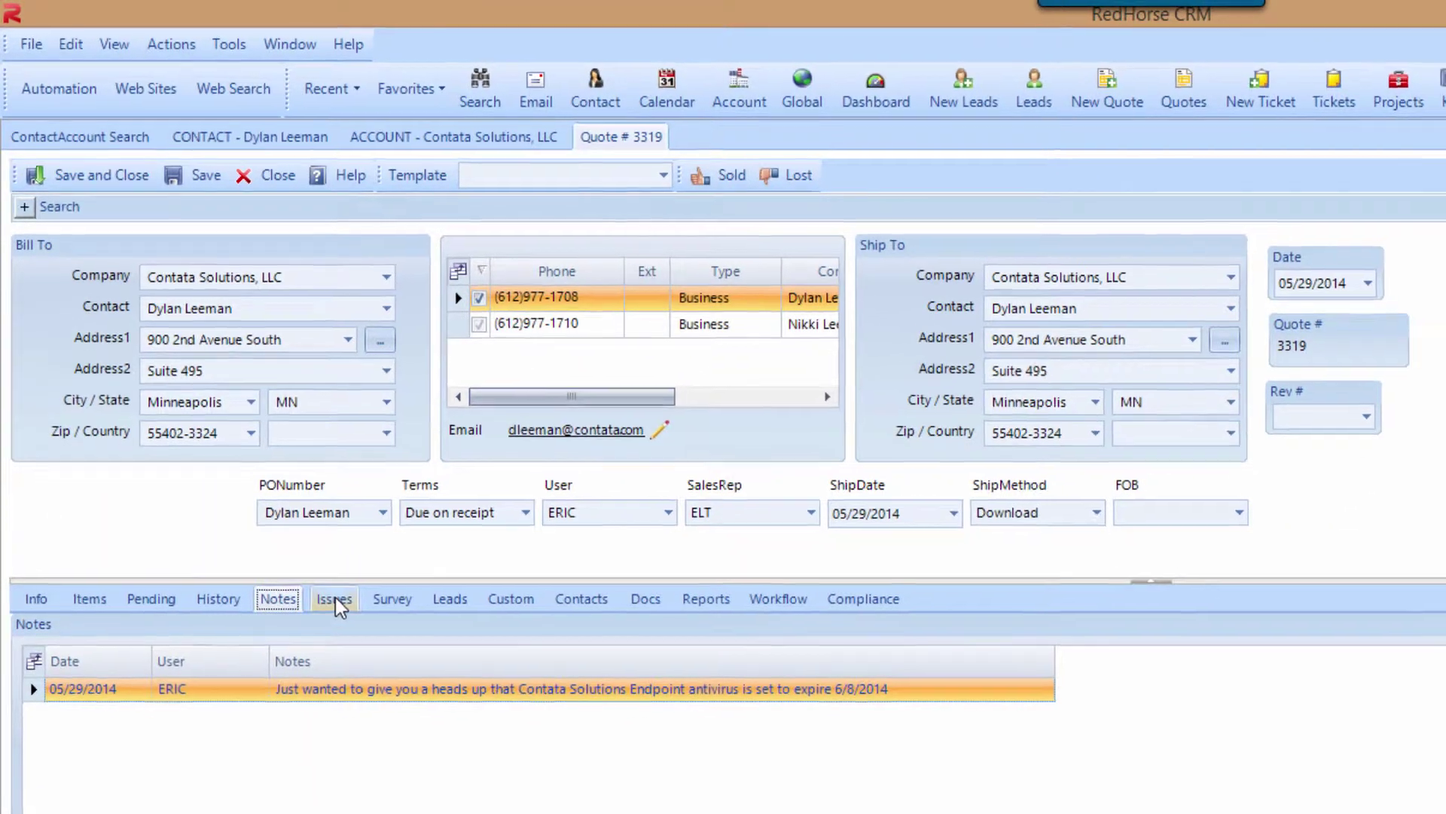
- Review the quote's issues, survey, leads and custom sections, and the vendor entry among its linked contacts
left_click(341, 610)
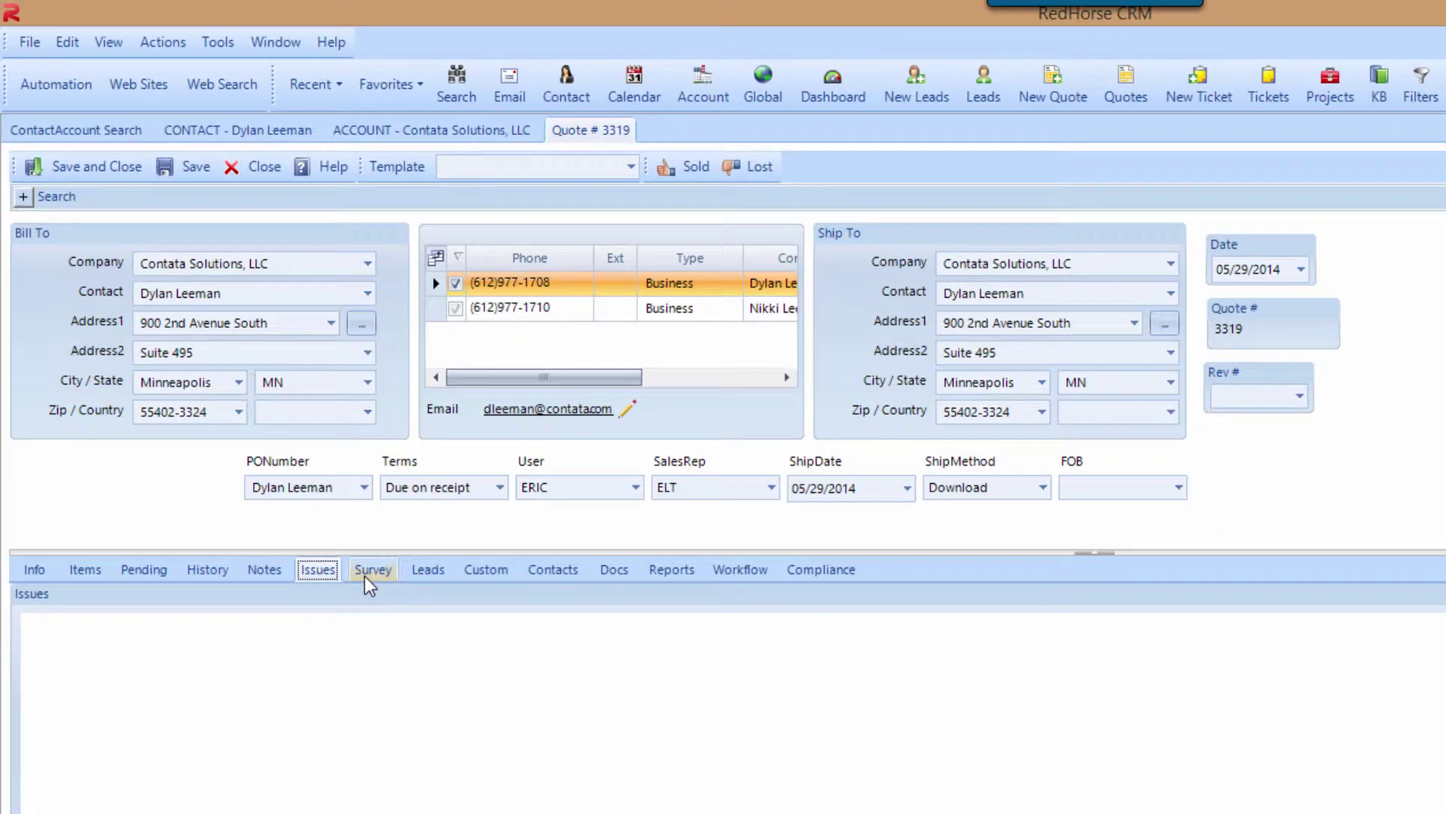
left_click(283, 440)
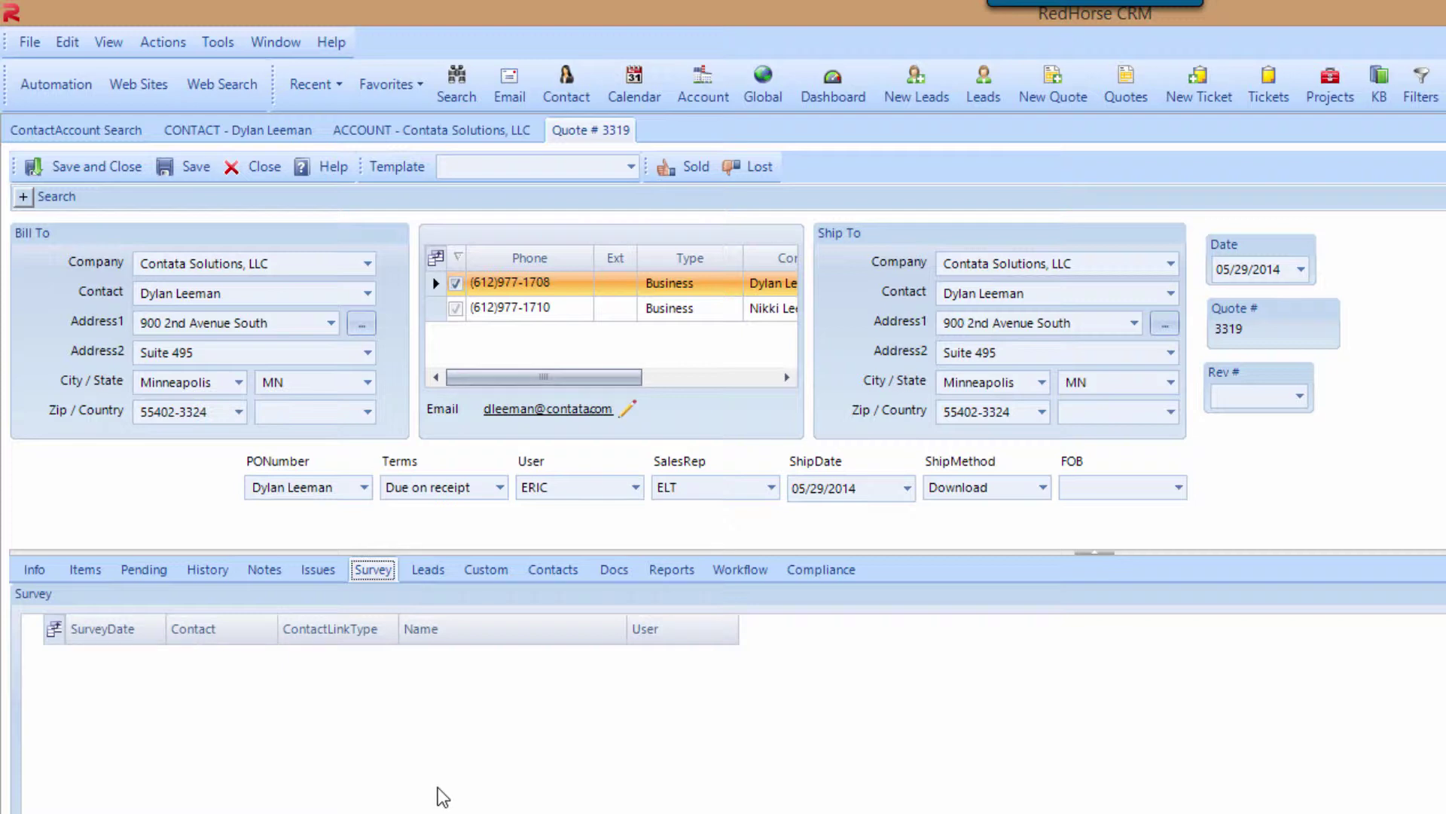
left_click(428, 574)
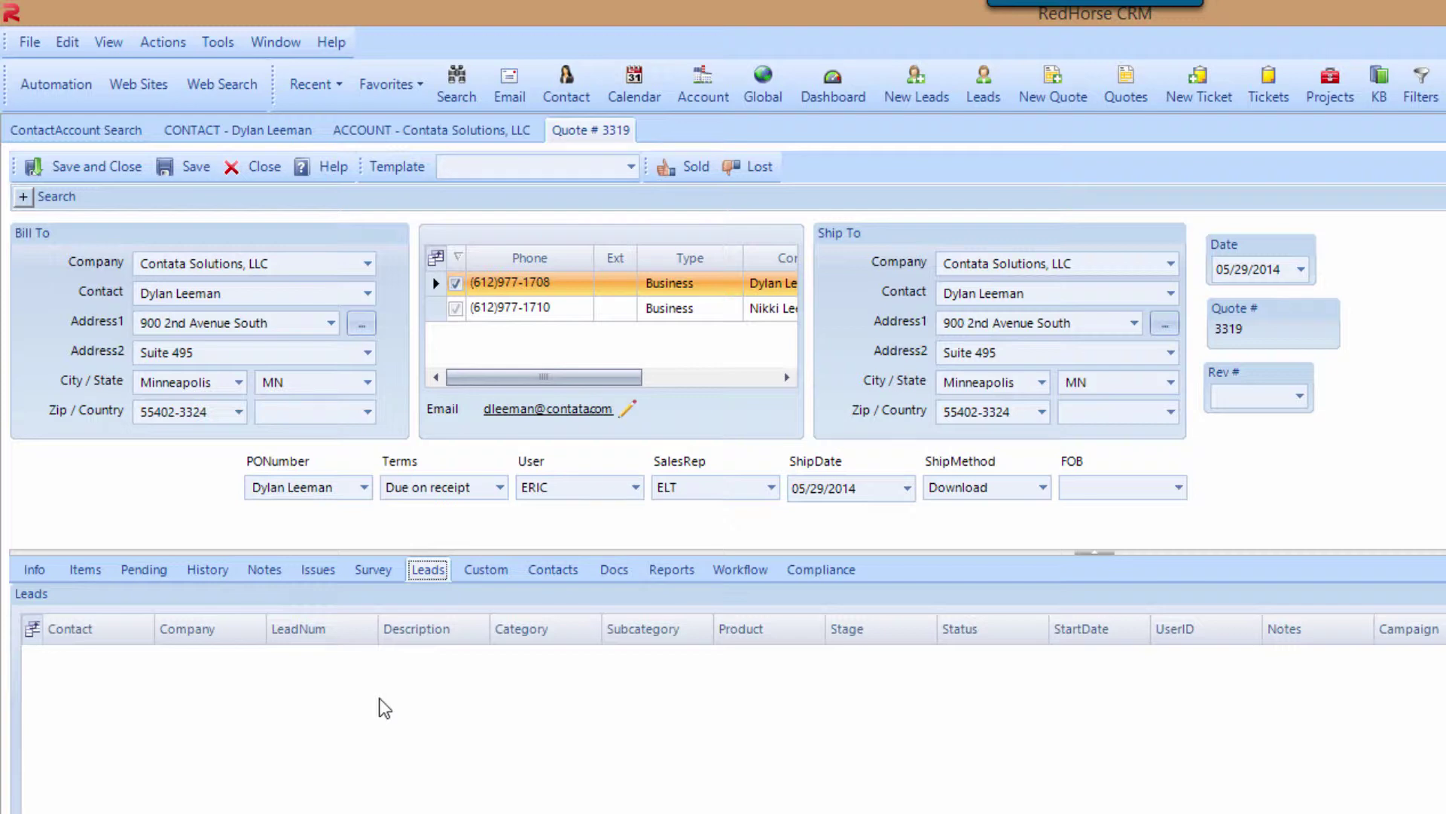
left_click(482, 571)
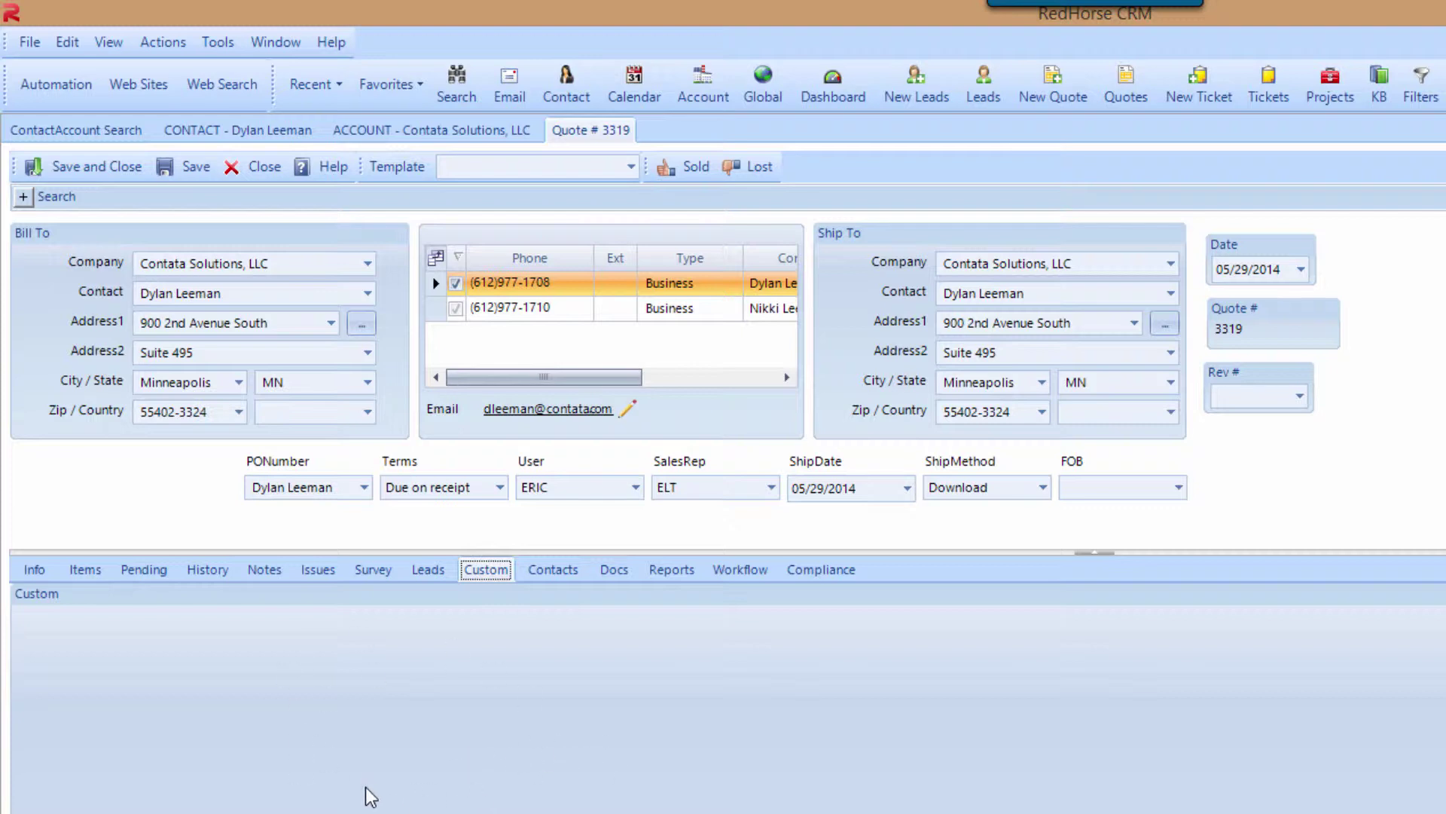
left_click(551, 570)
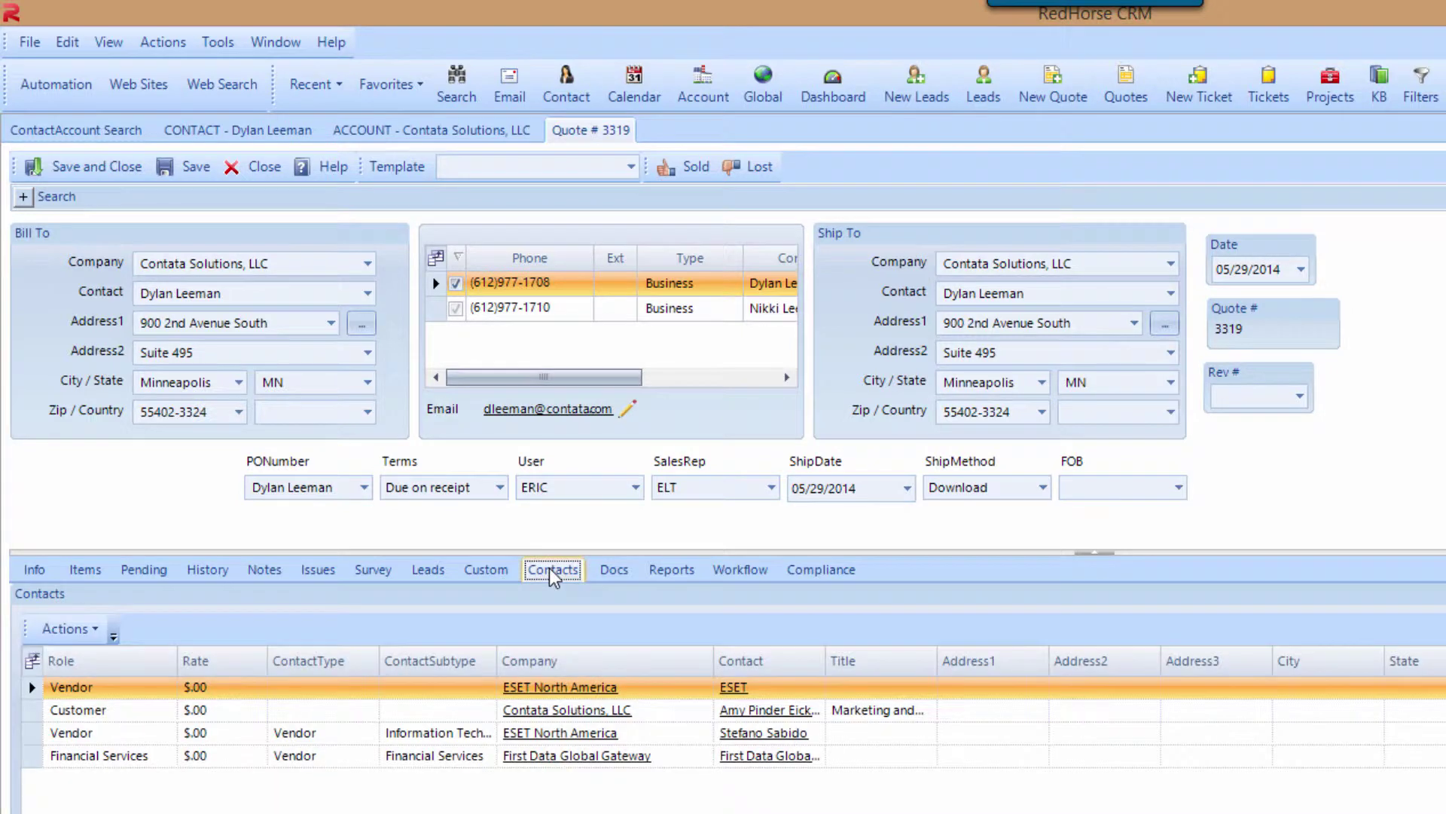
left_click(106, 688)
- Open the linked TASQuote_20140529 PDF from the quote's documents, read through the proposal and close it
left_click(614, 570)
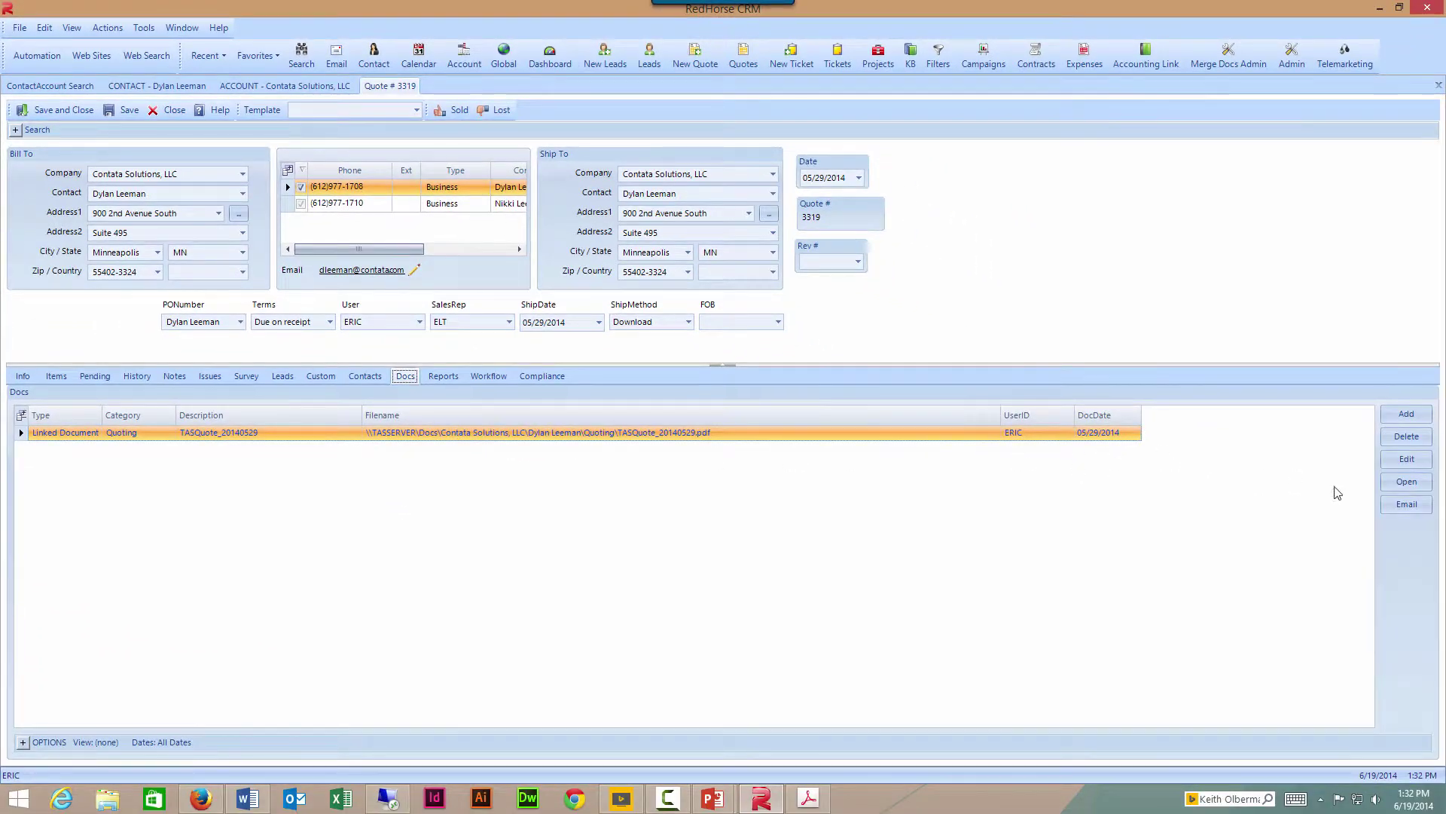
left_click(1406, 482)
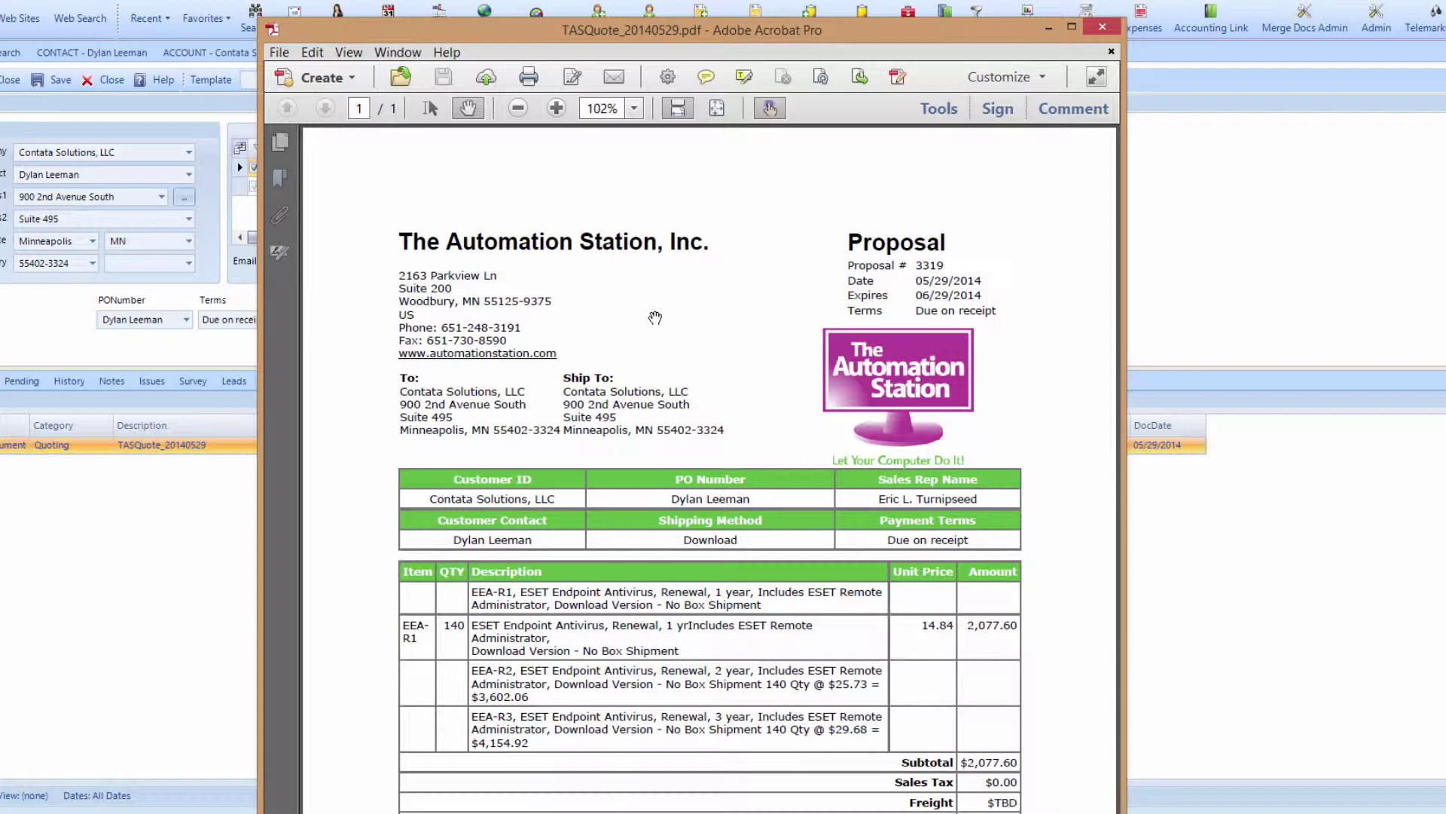
scroll(655, 317, "down", 3)
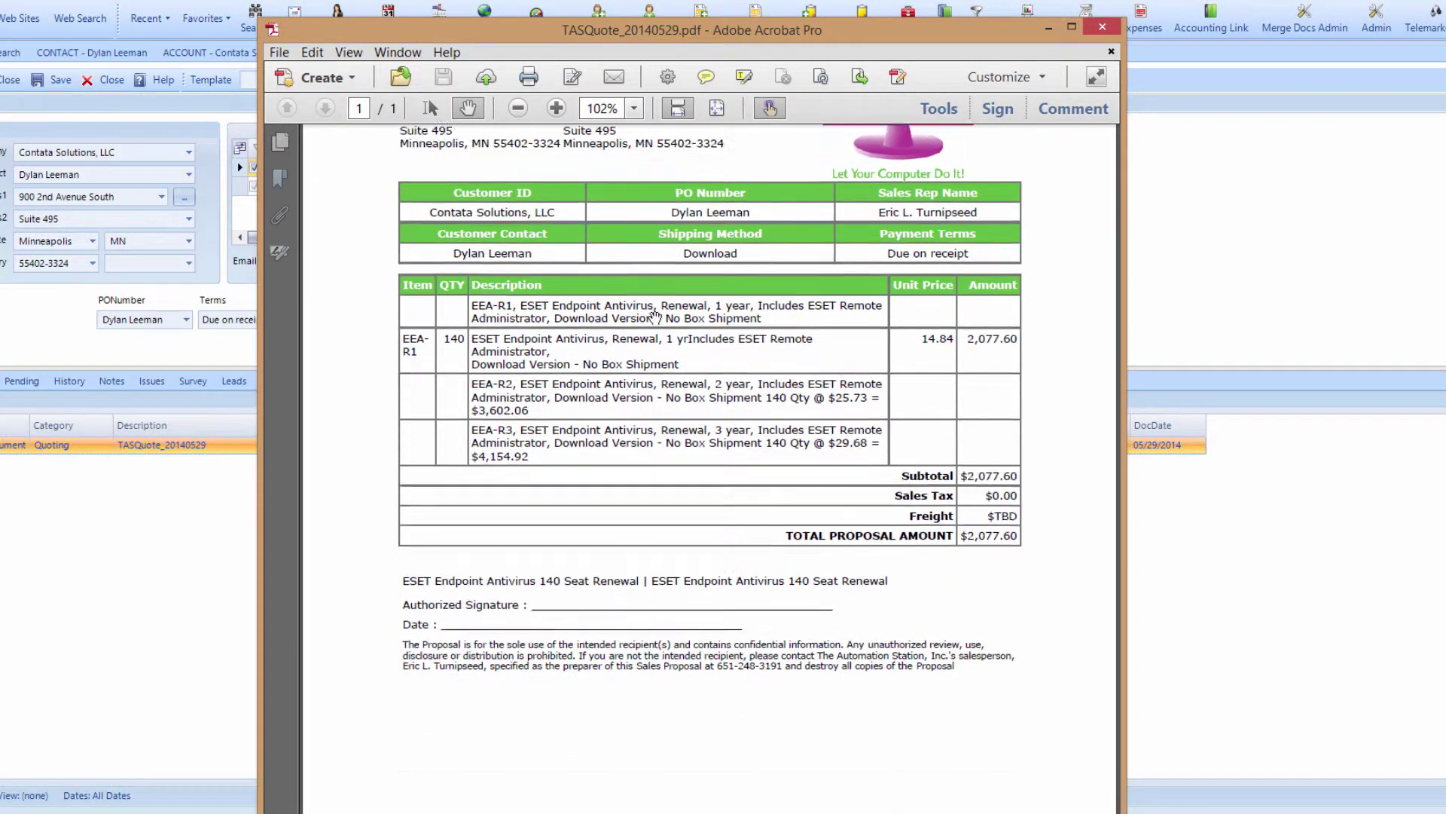
scroll(655, 317, "up", 3)
scroll(710, 290, "down", 2)
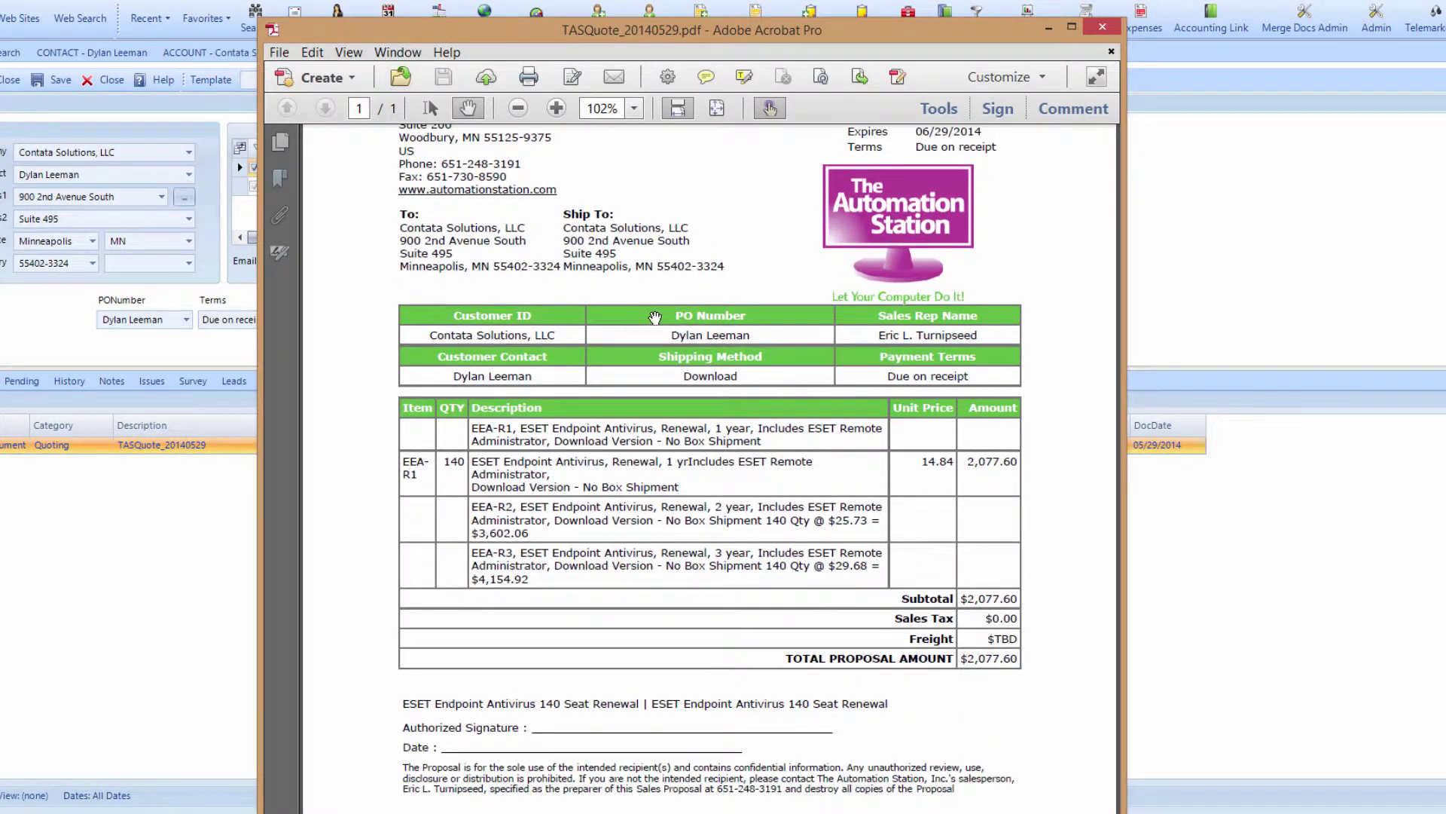
left_click(1111, 51)
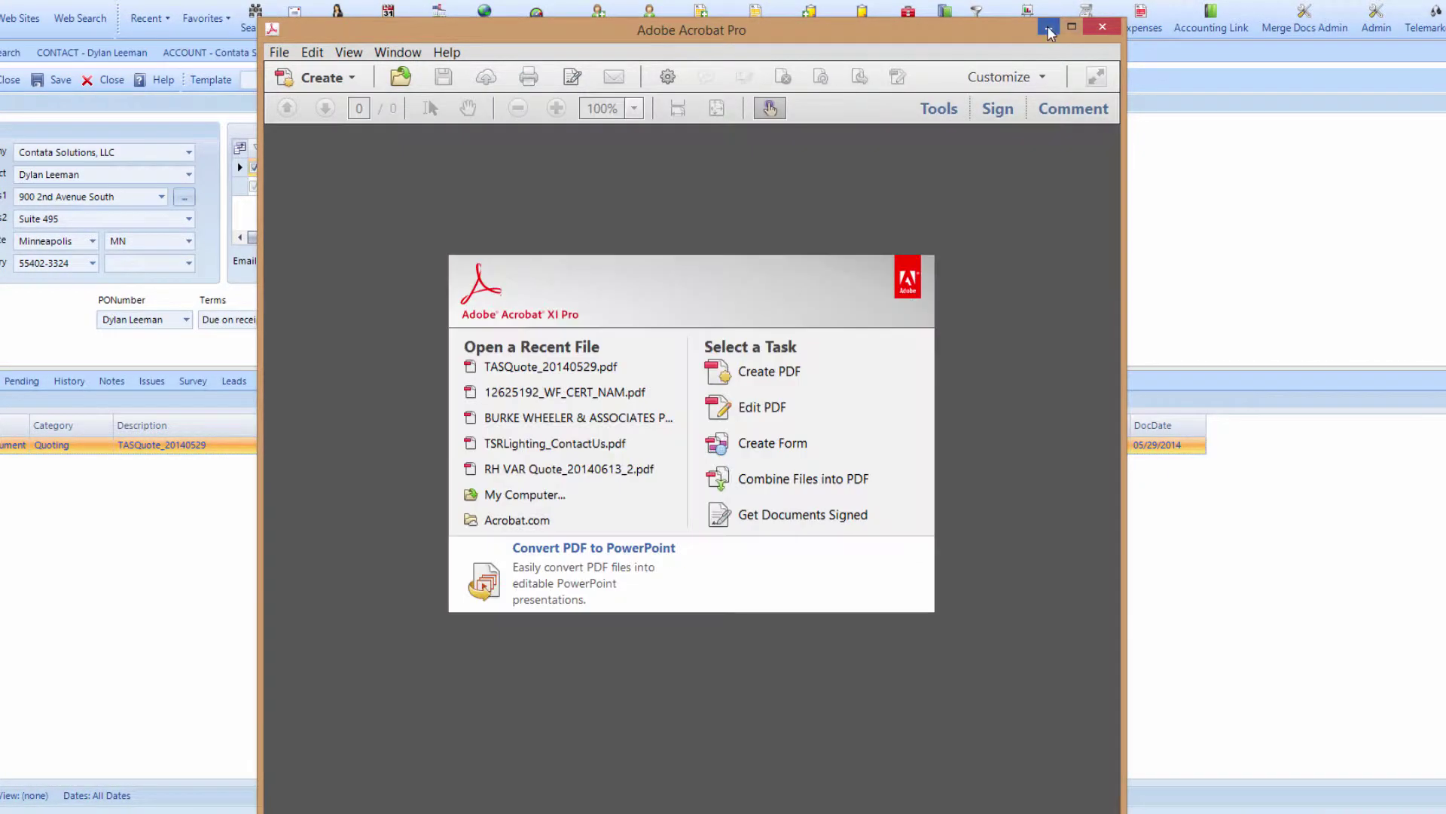
left_click(1102, 26)
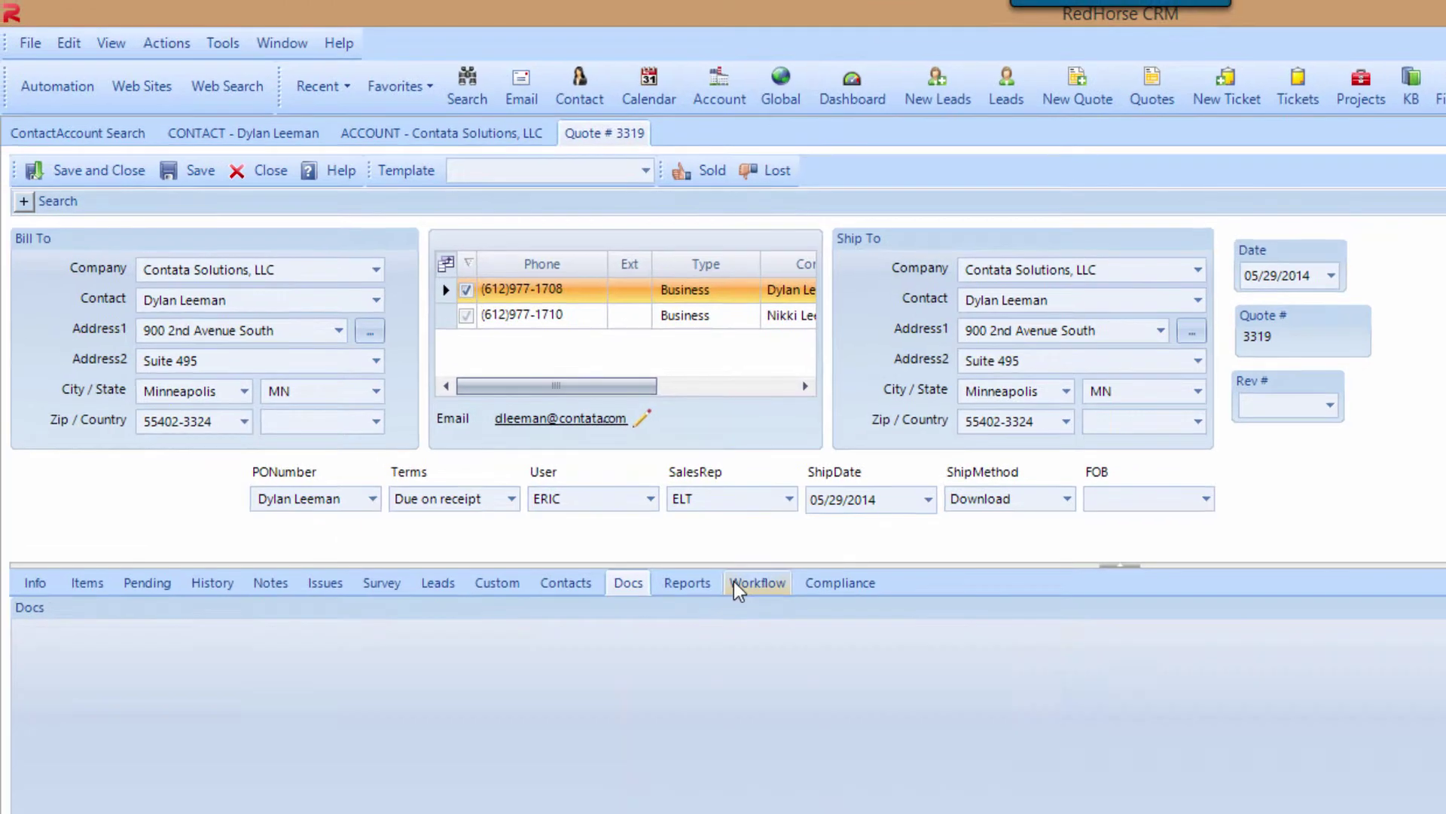
- Review the quote's workflow and compliance records, and return to its line items
left_click(737, 589)
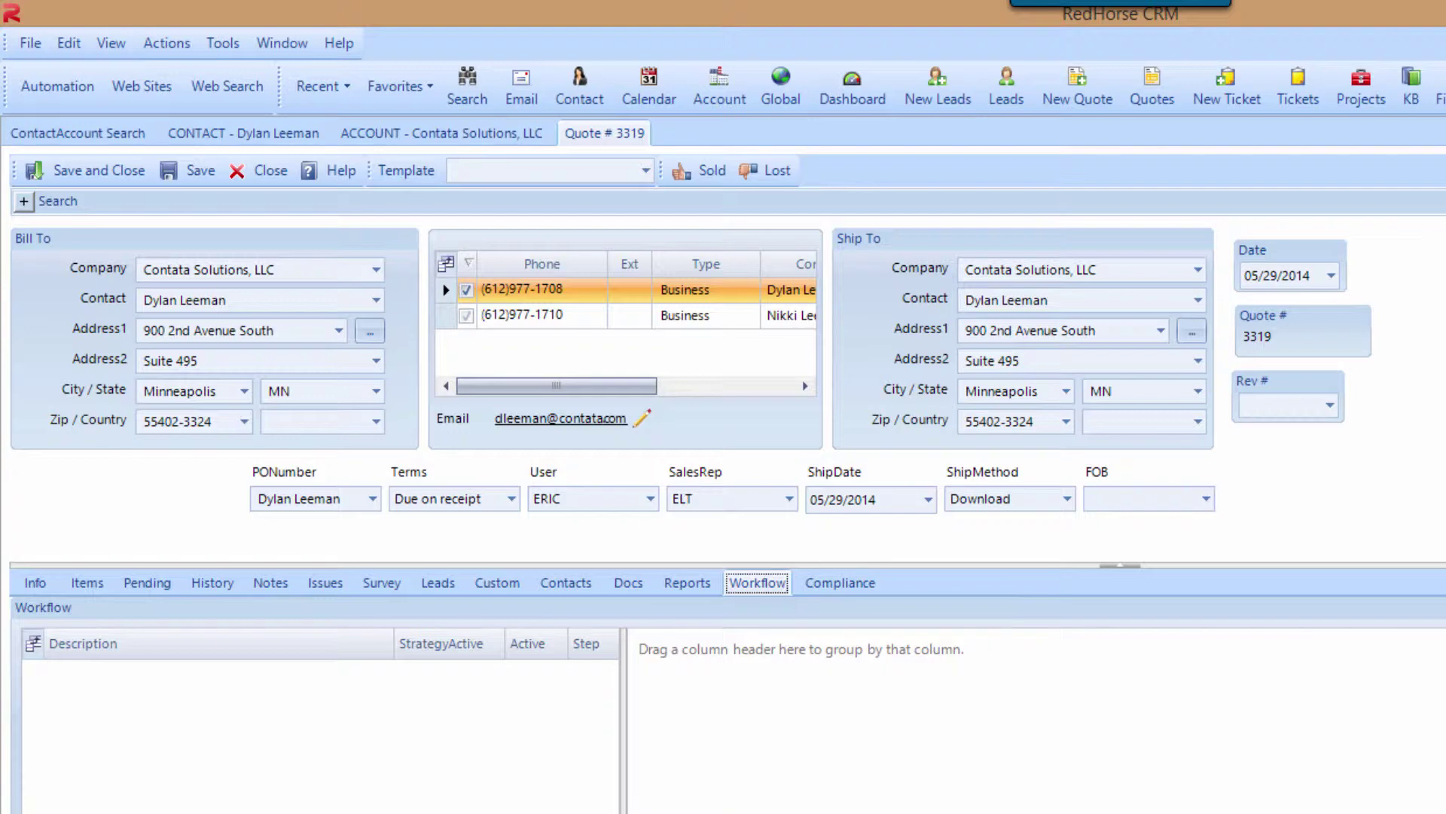
left_click(833, 587)
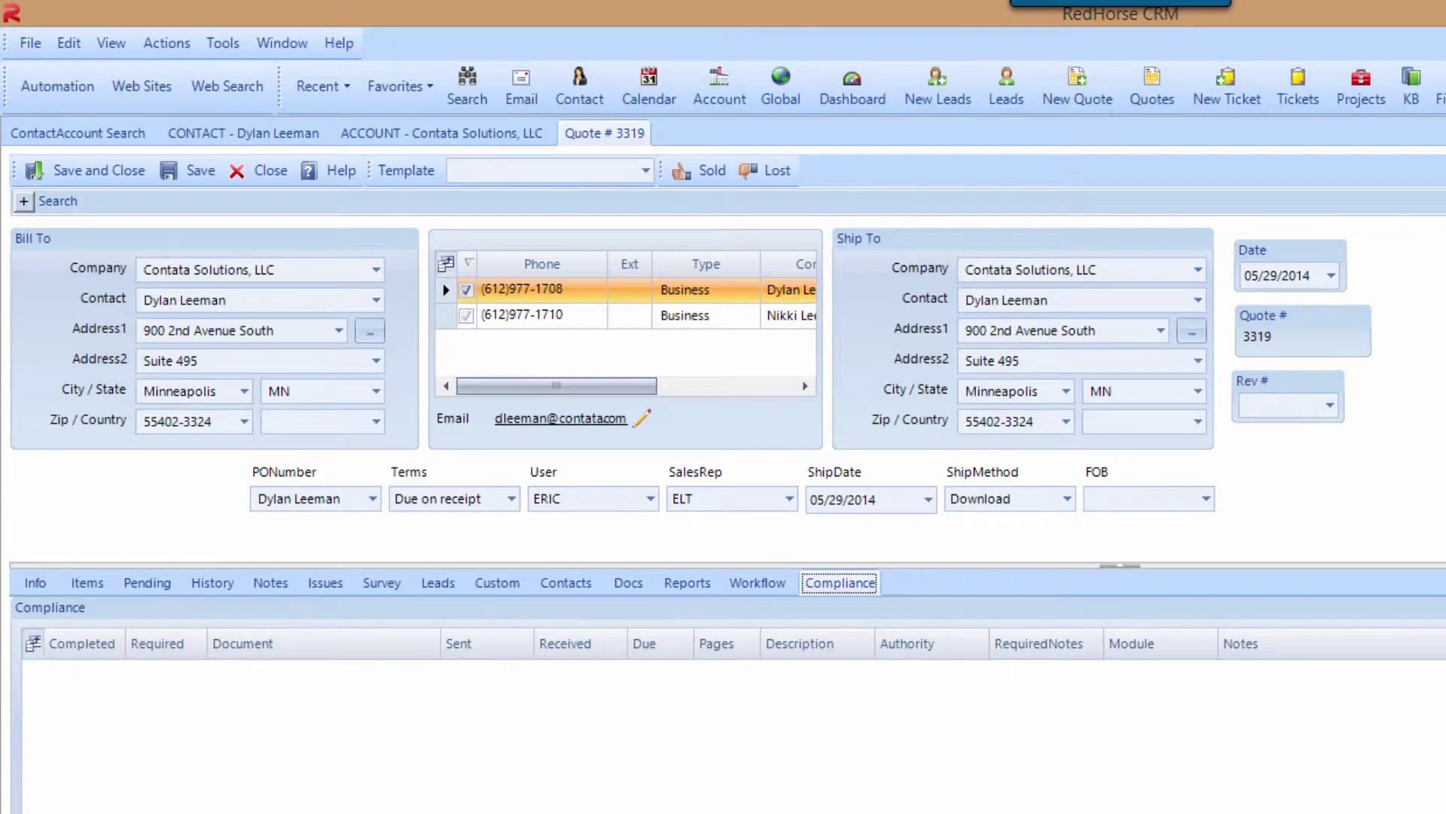
left_click(88, 585)
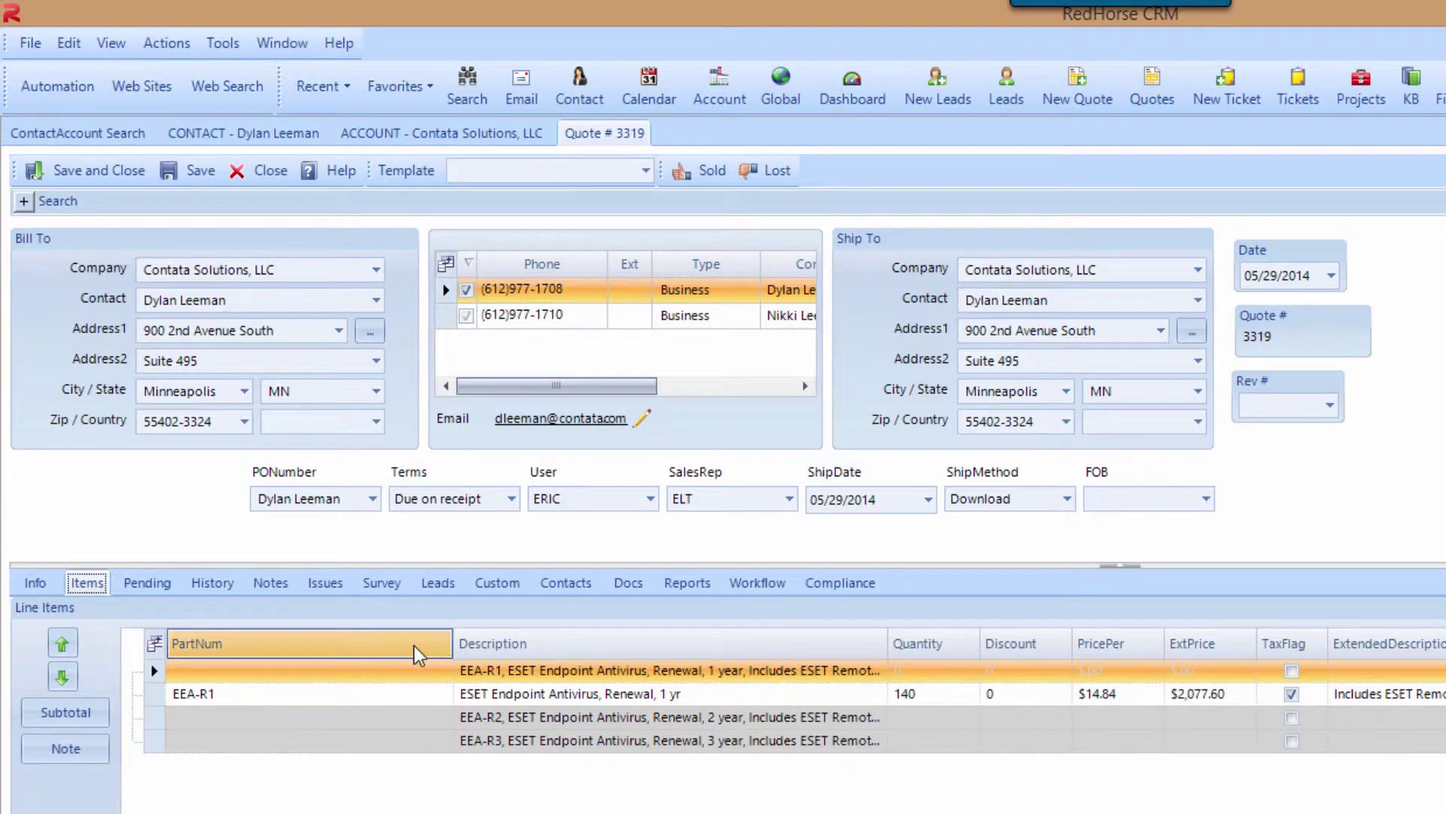
- Create an email from the quote's TASQuote report, saving the quote before running the report
left_click(689, 581)
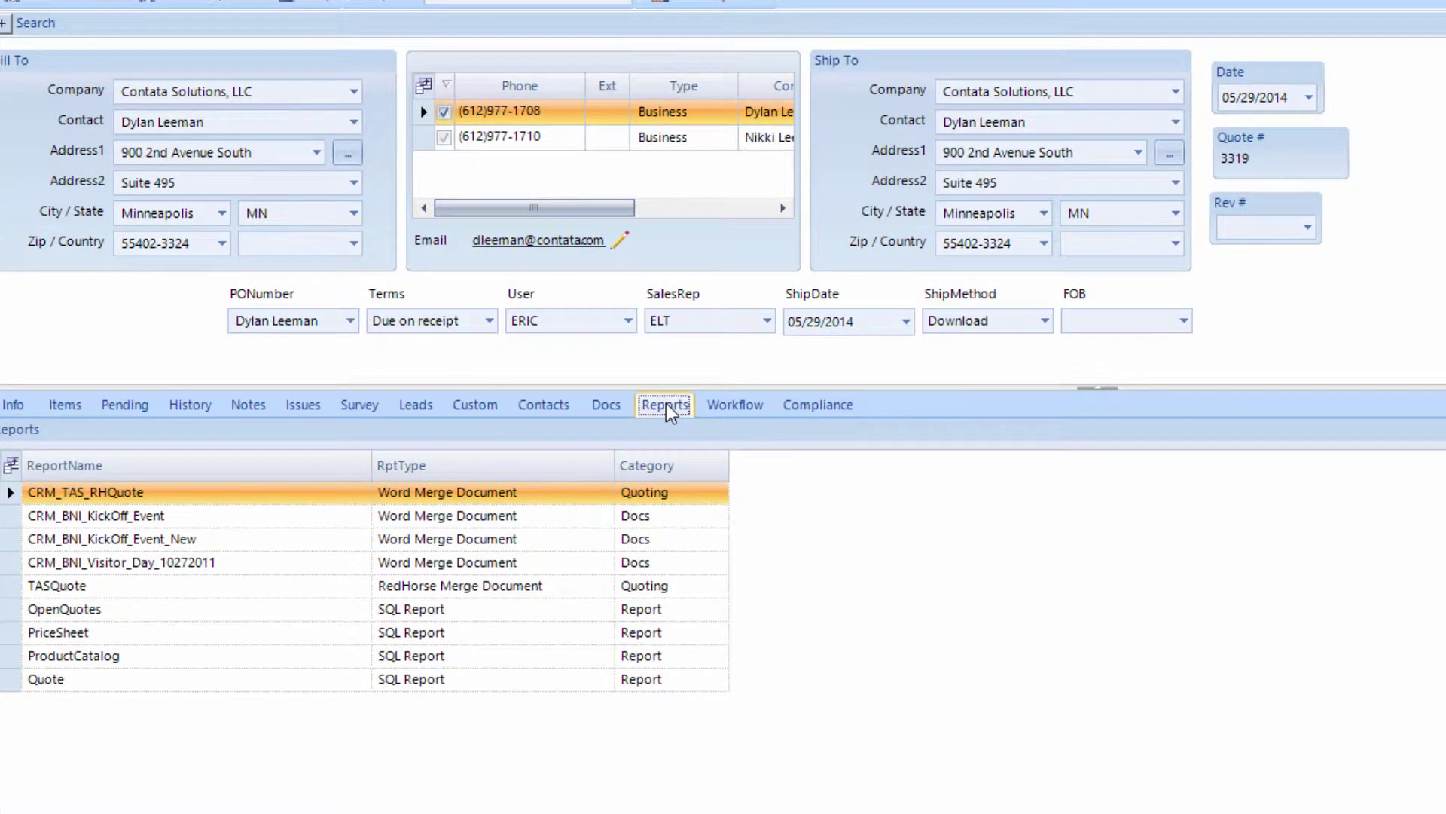
left_click(456, 593)
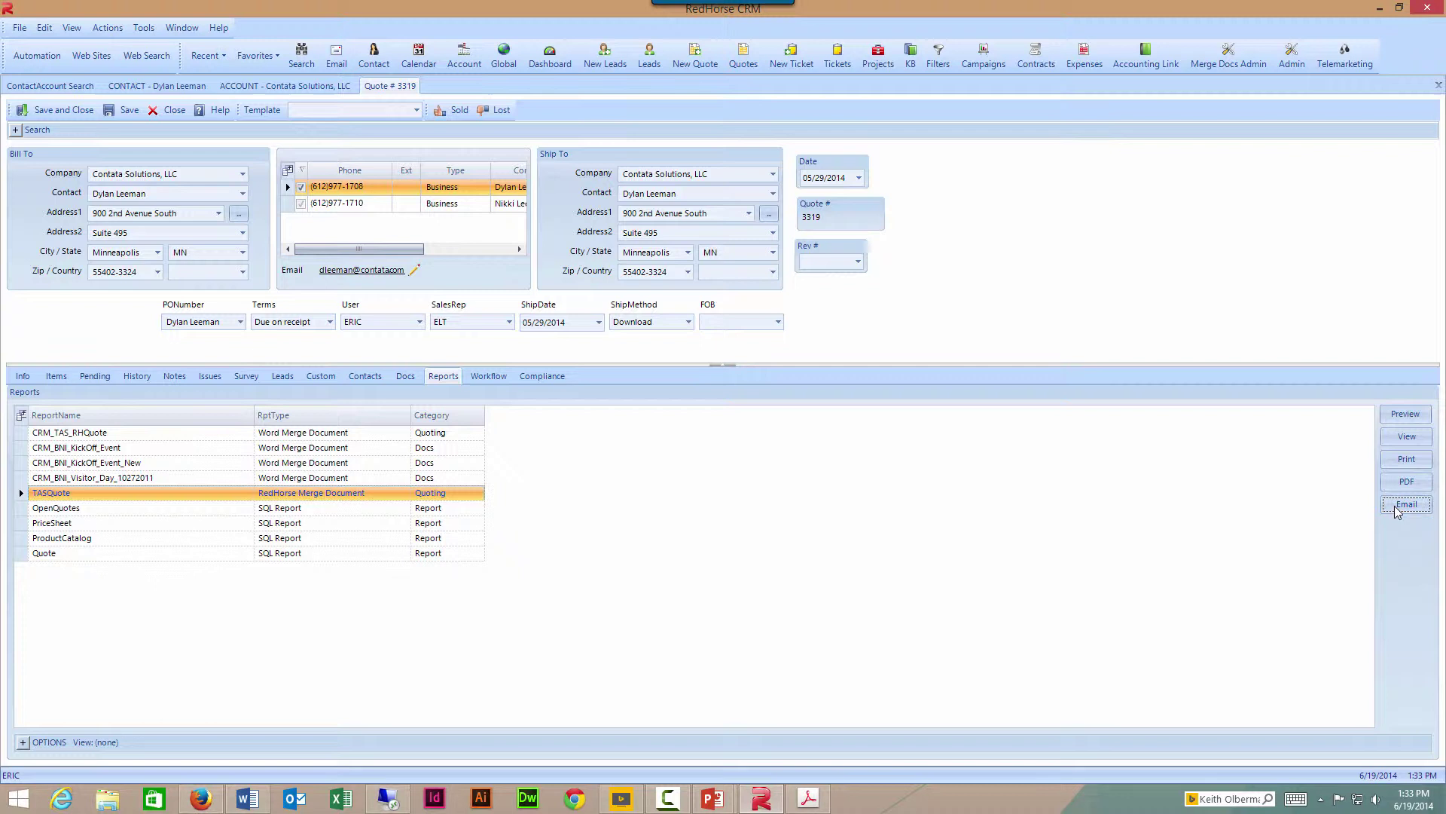
left_click(1367, 290)
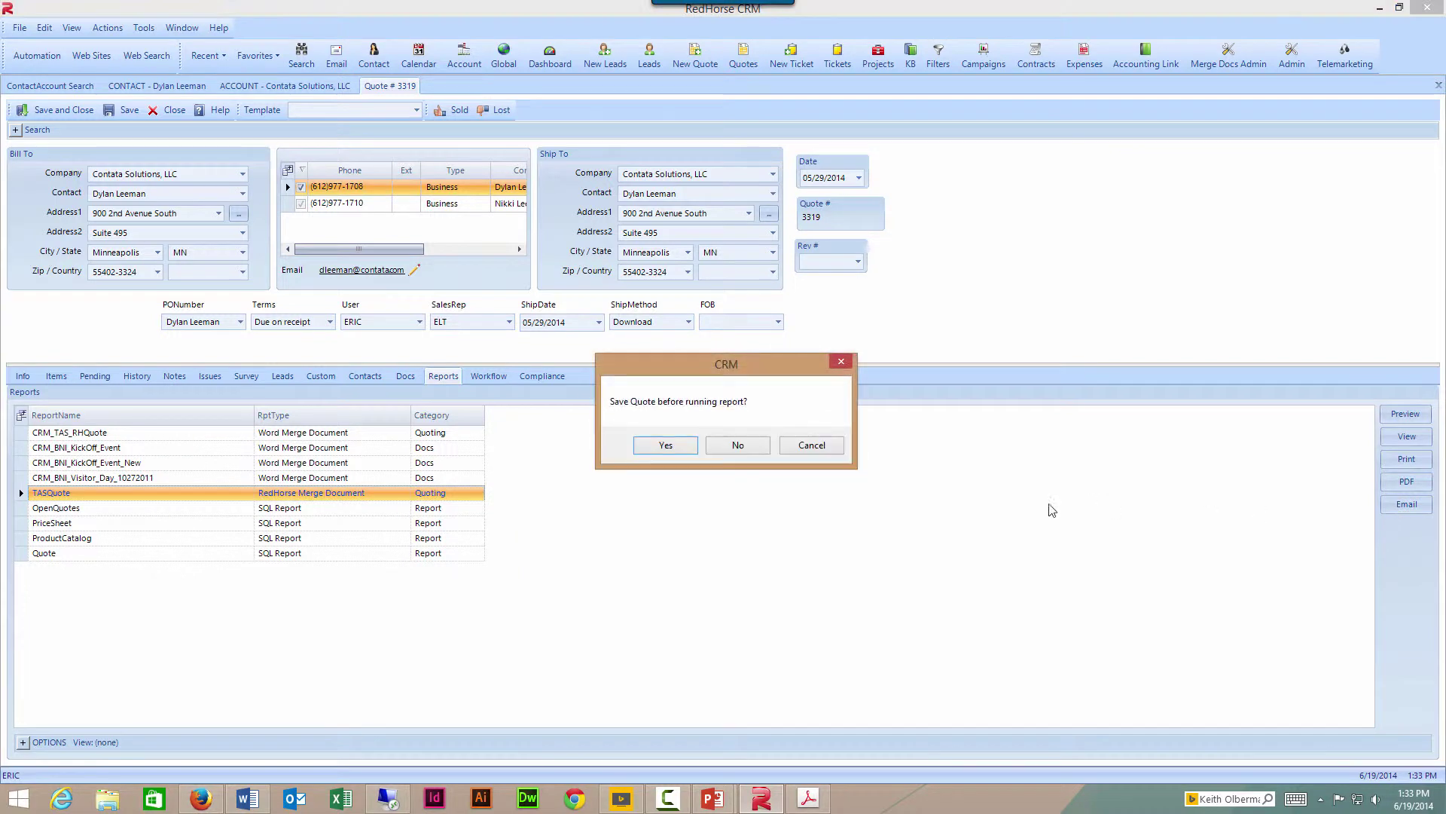
left_click(665, 445)
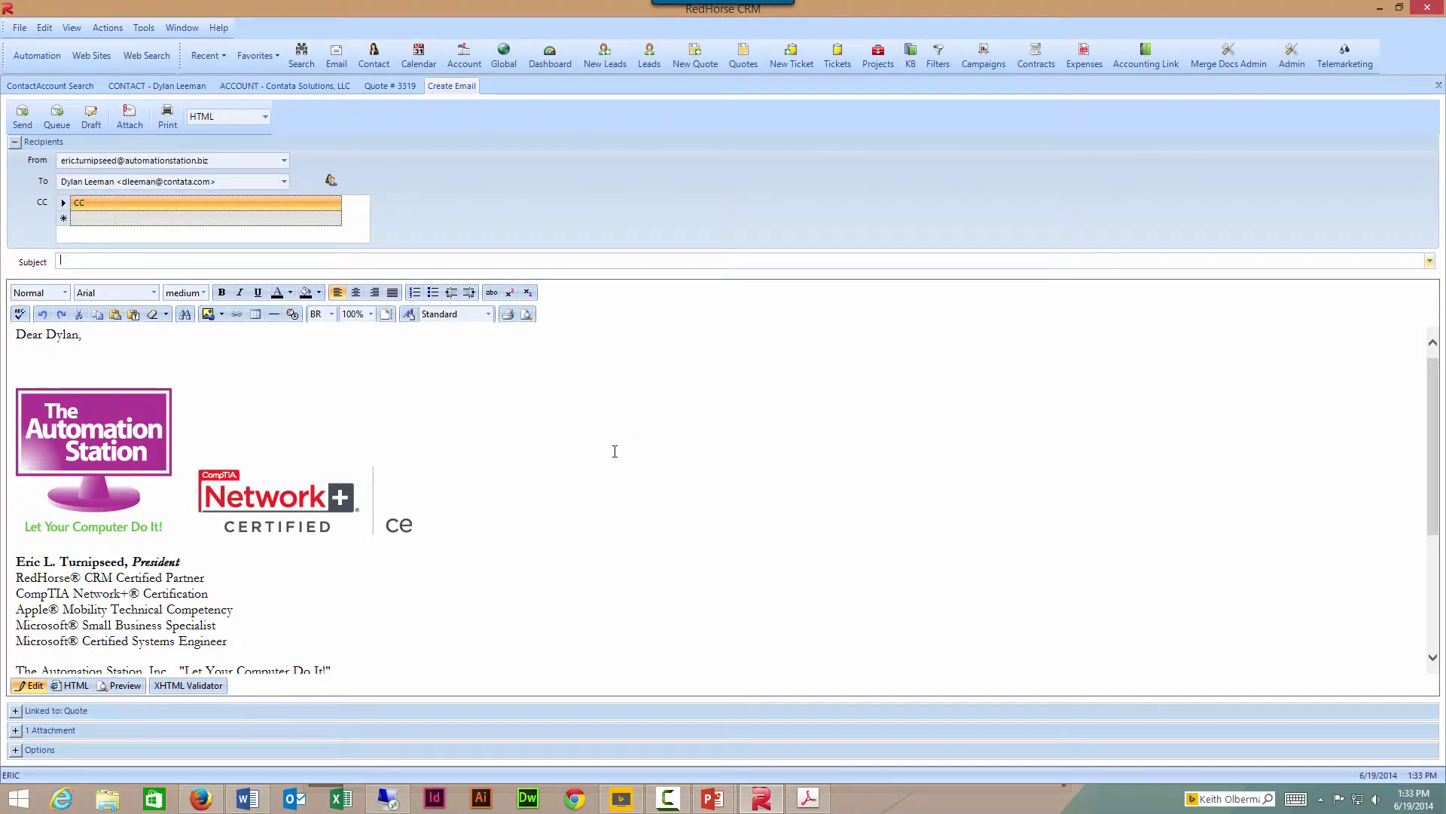
- Browse the email's subject templates without choosing one, and open the attached TASQuote PDF for review
left_click(1429, 261)
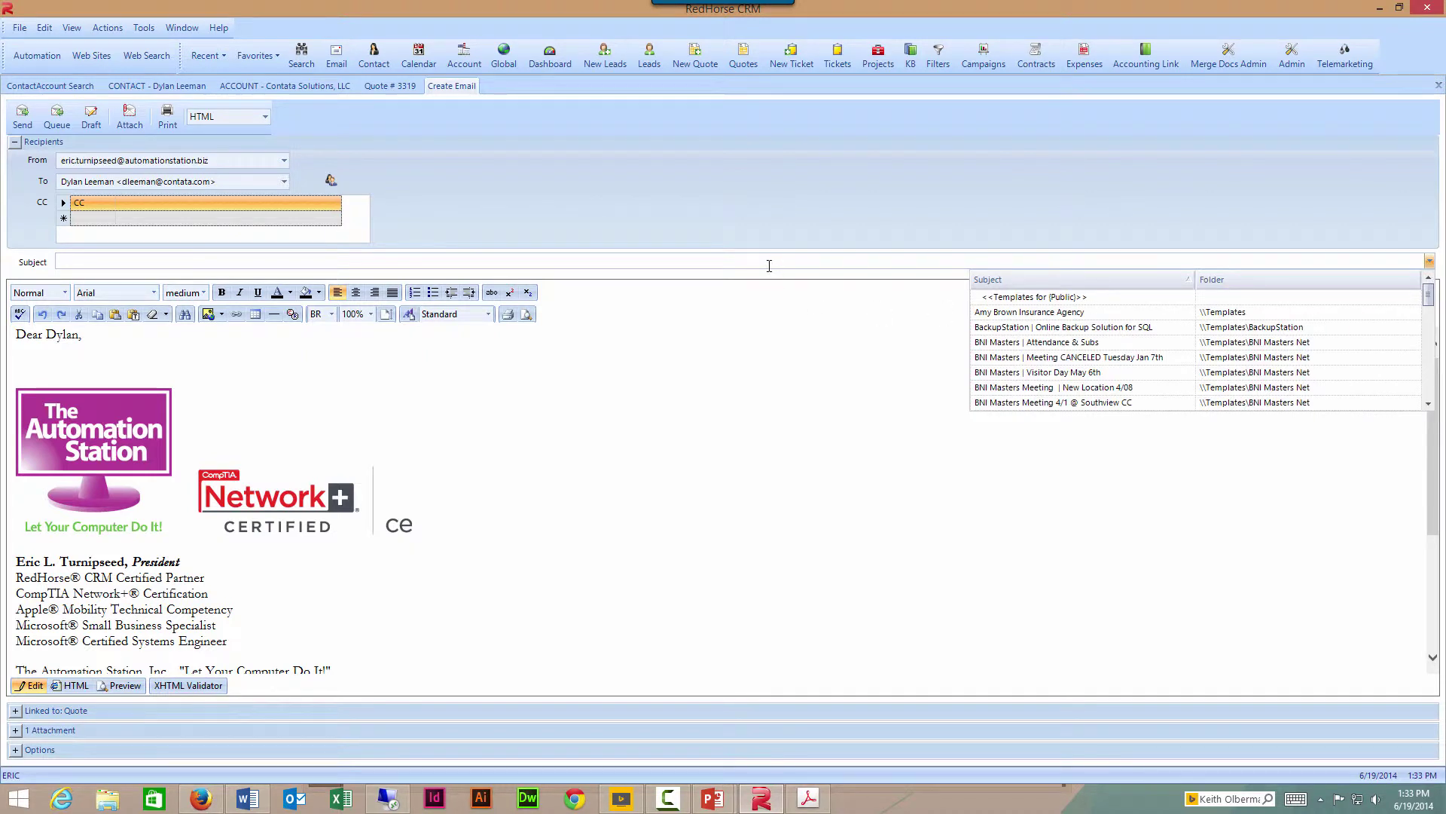
left_click(669, 367)
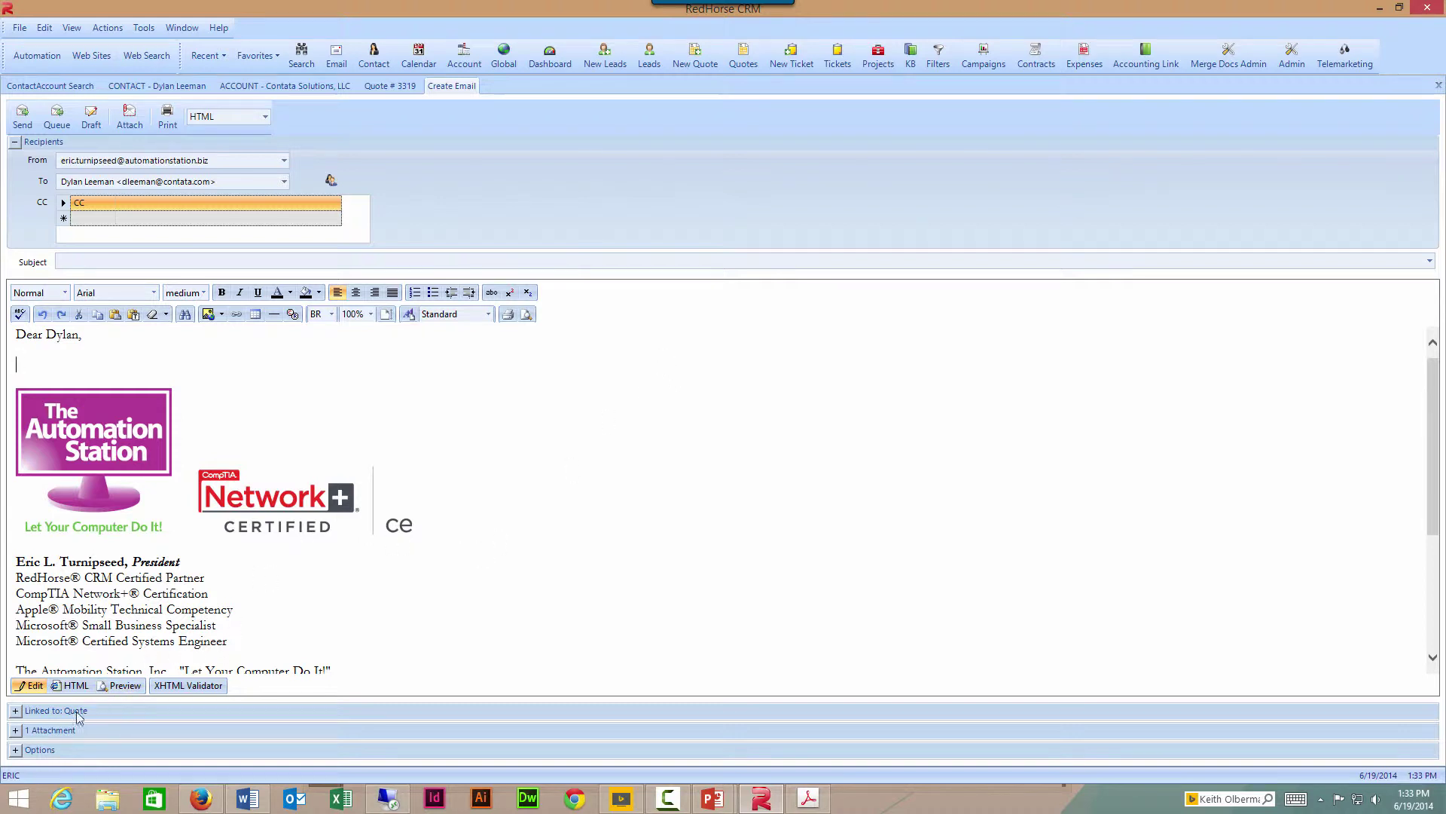
left_click(15, 730)
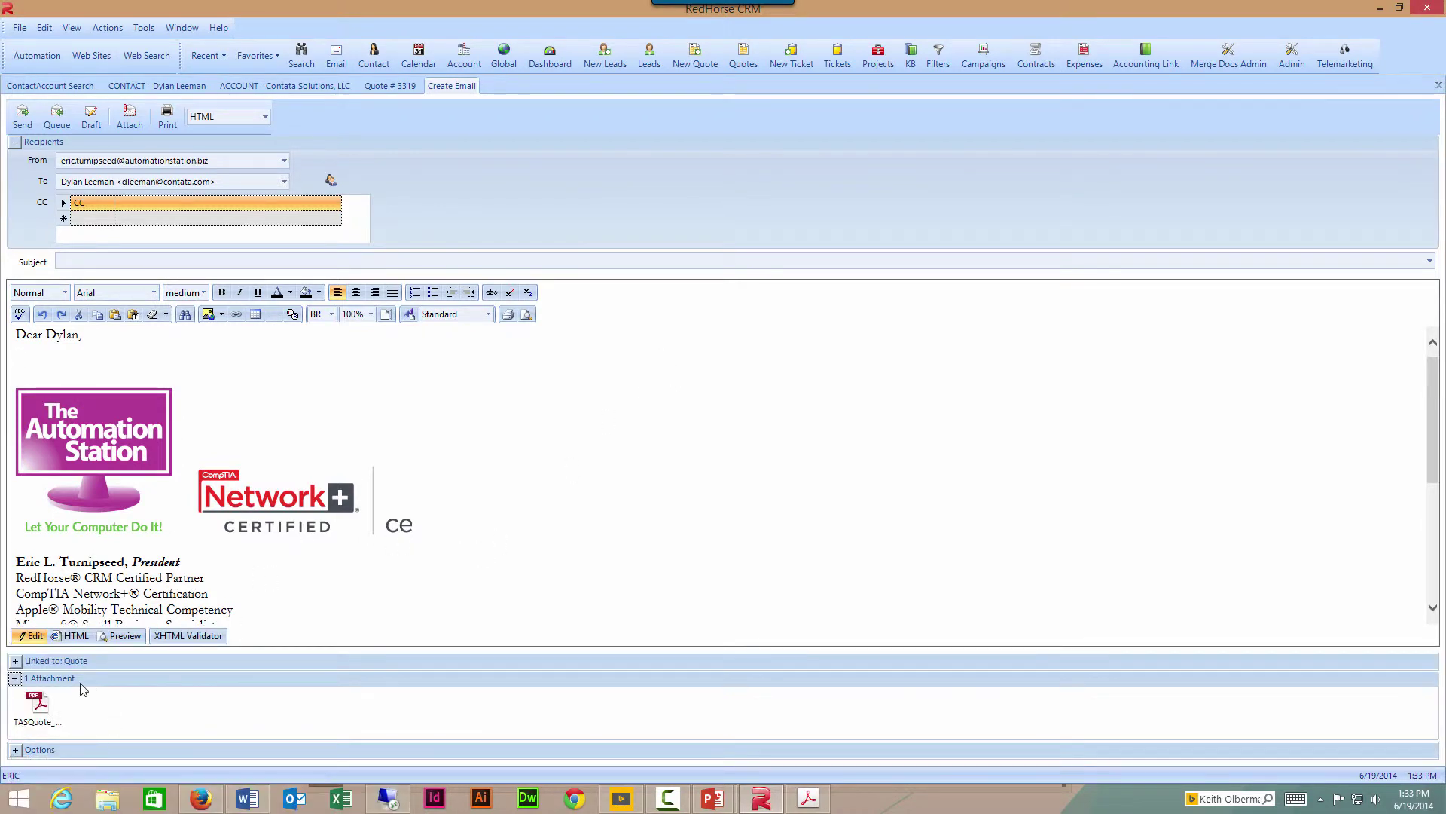
double_click(39, 707)
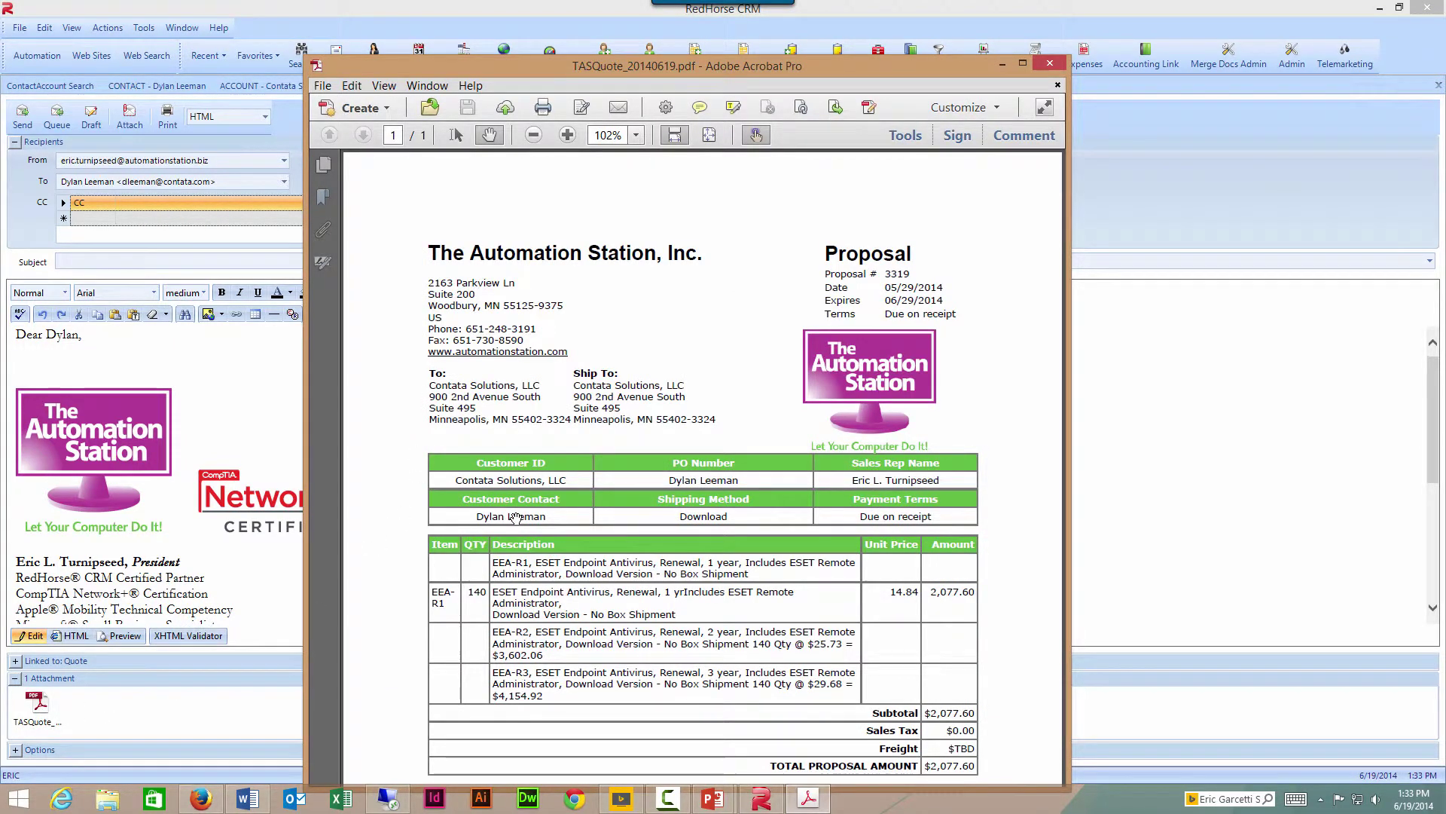
- Read through the attached TASQuote_20140619 proposal, and close the PDF and its viewer
scroll(515, 517, "down", 4)
scroll(515, 518, "up", 4)
scroll(647, 467, "down", 3)
scroll(753, 437, "up", 2)
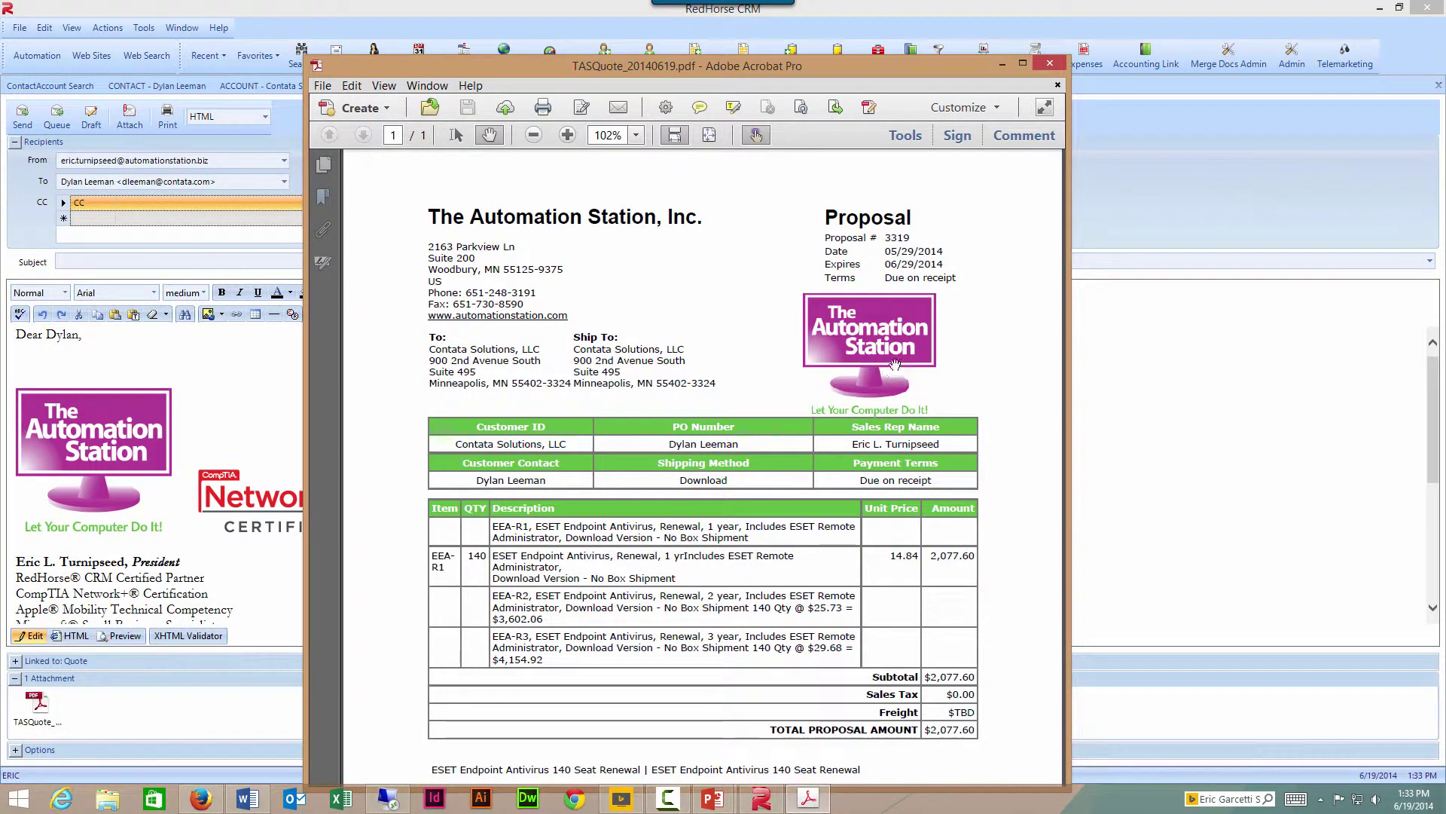
left_click(1059, 85)
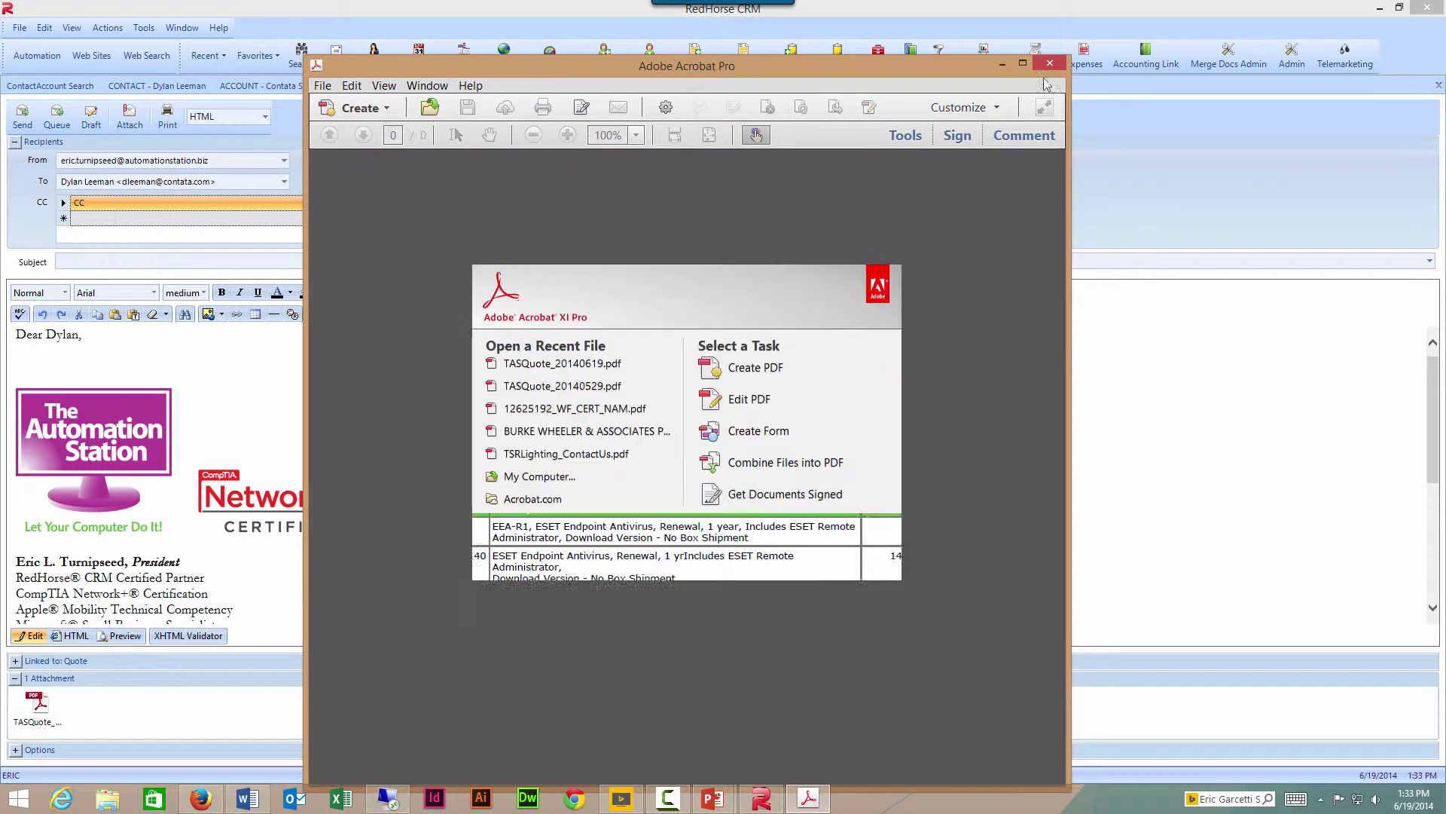
left_click(1049, 63)
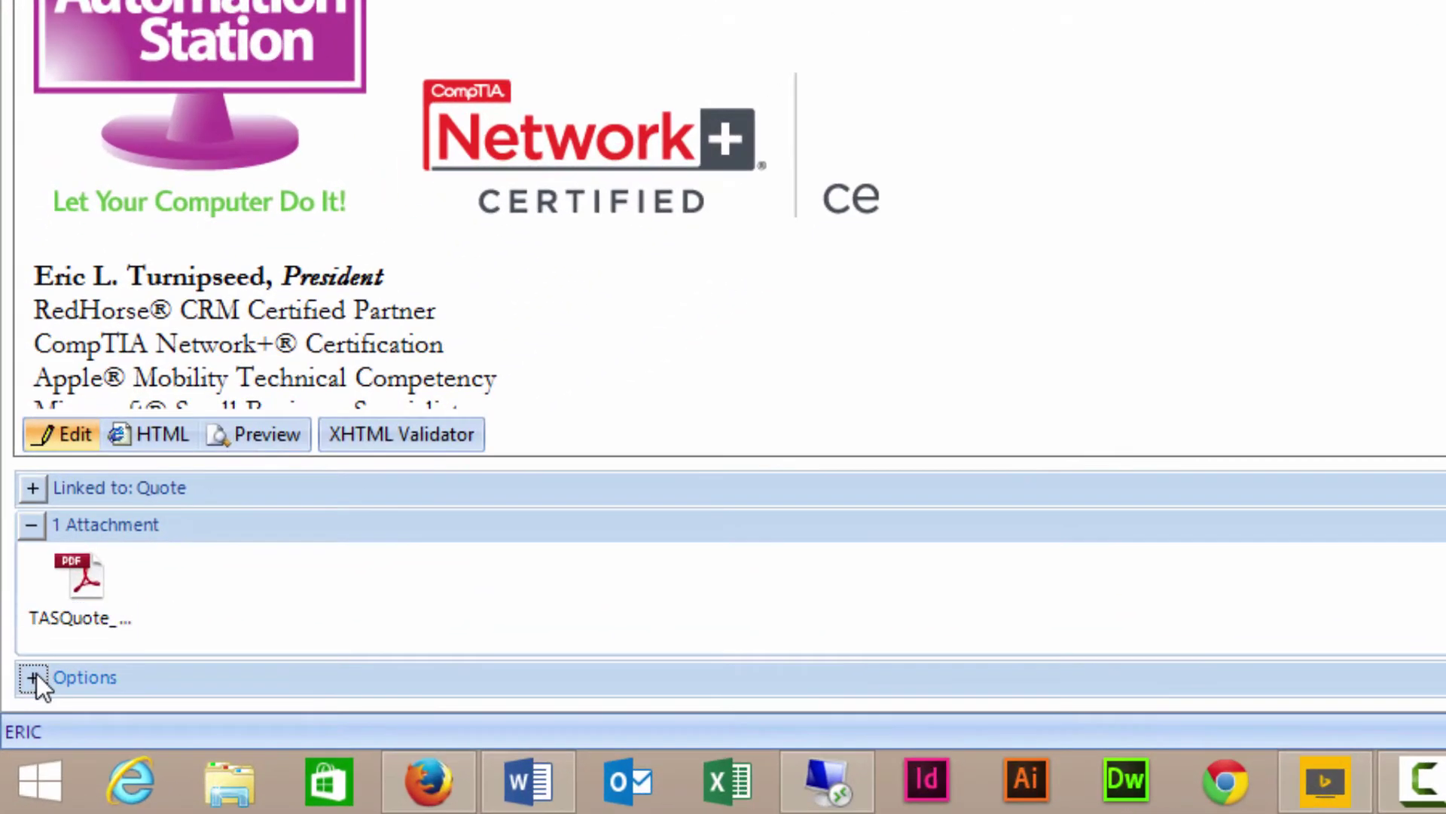
- Expand the email's options and enable Schedule
left_click(19, 730)
left_click(420, 635)
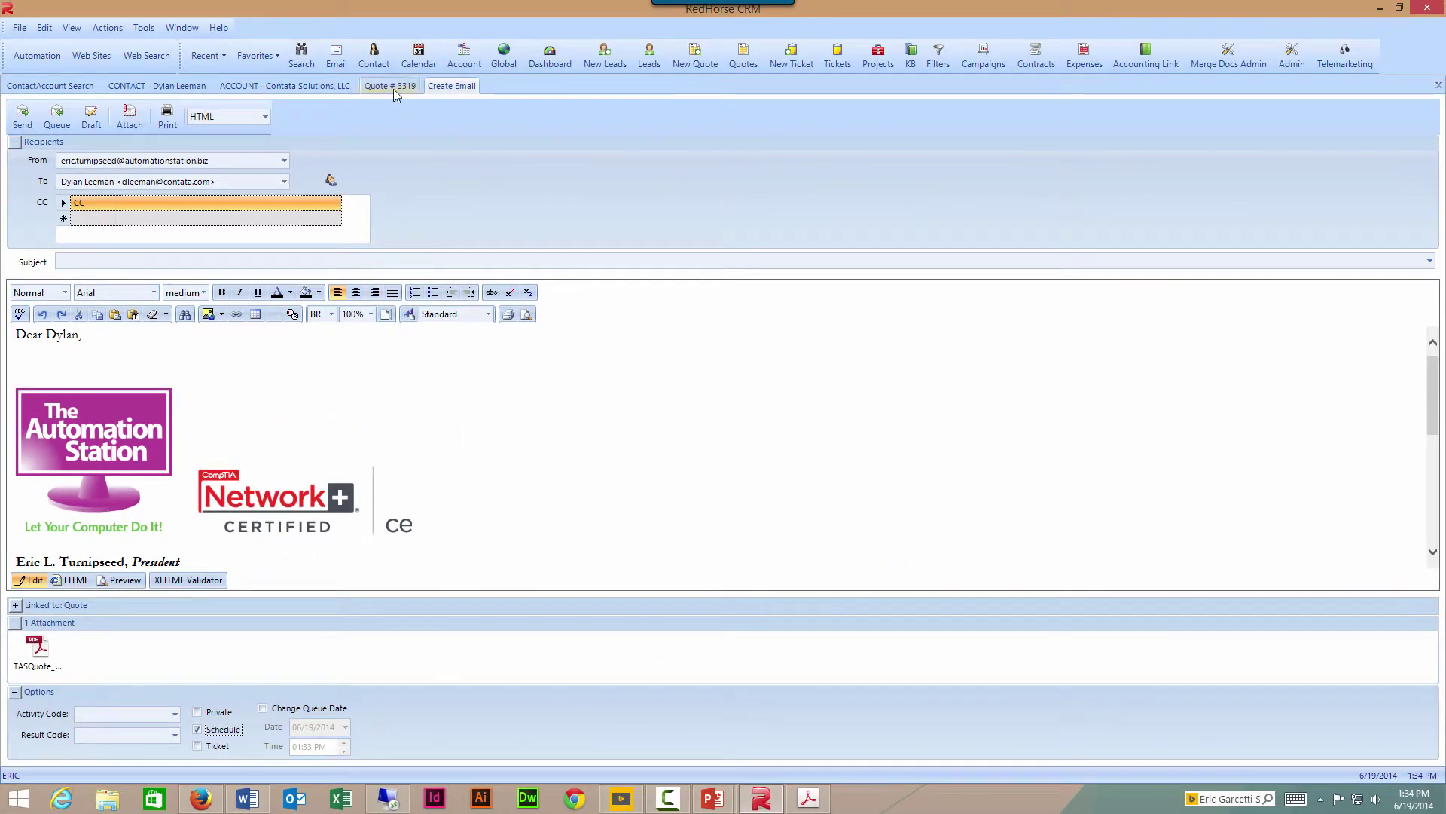
- Return to the quote record from the email draft and show its line items
left_click(390, 86)
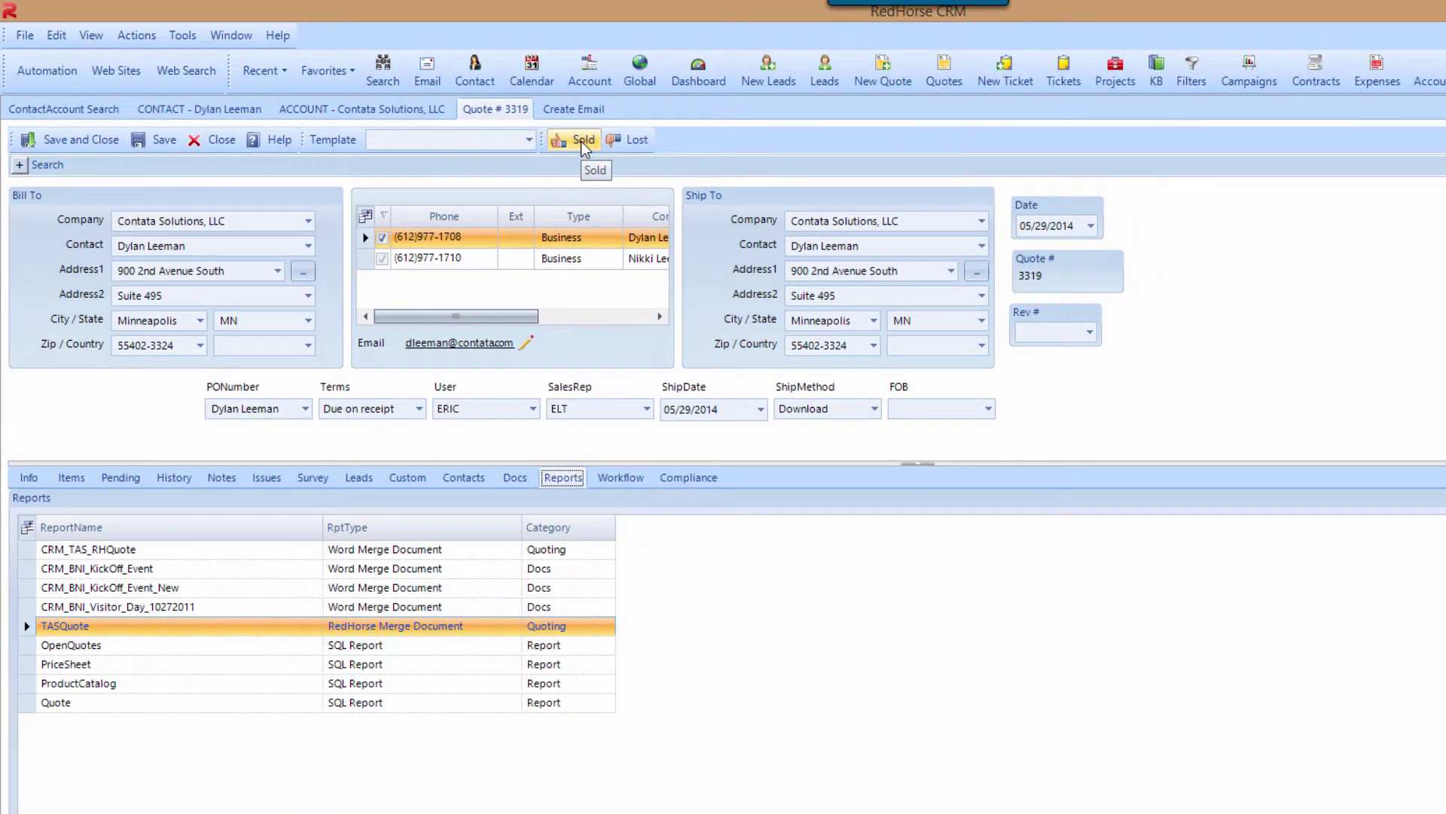
left_click(87, 476)
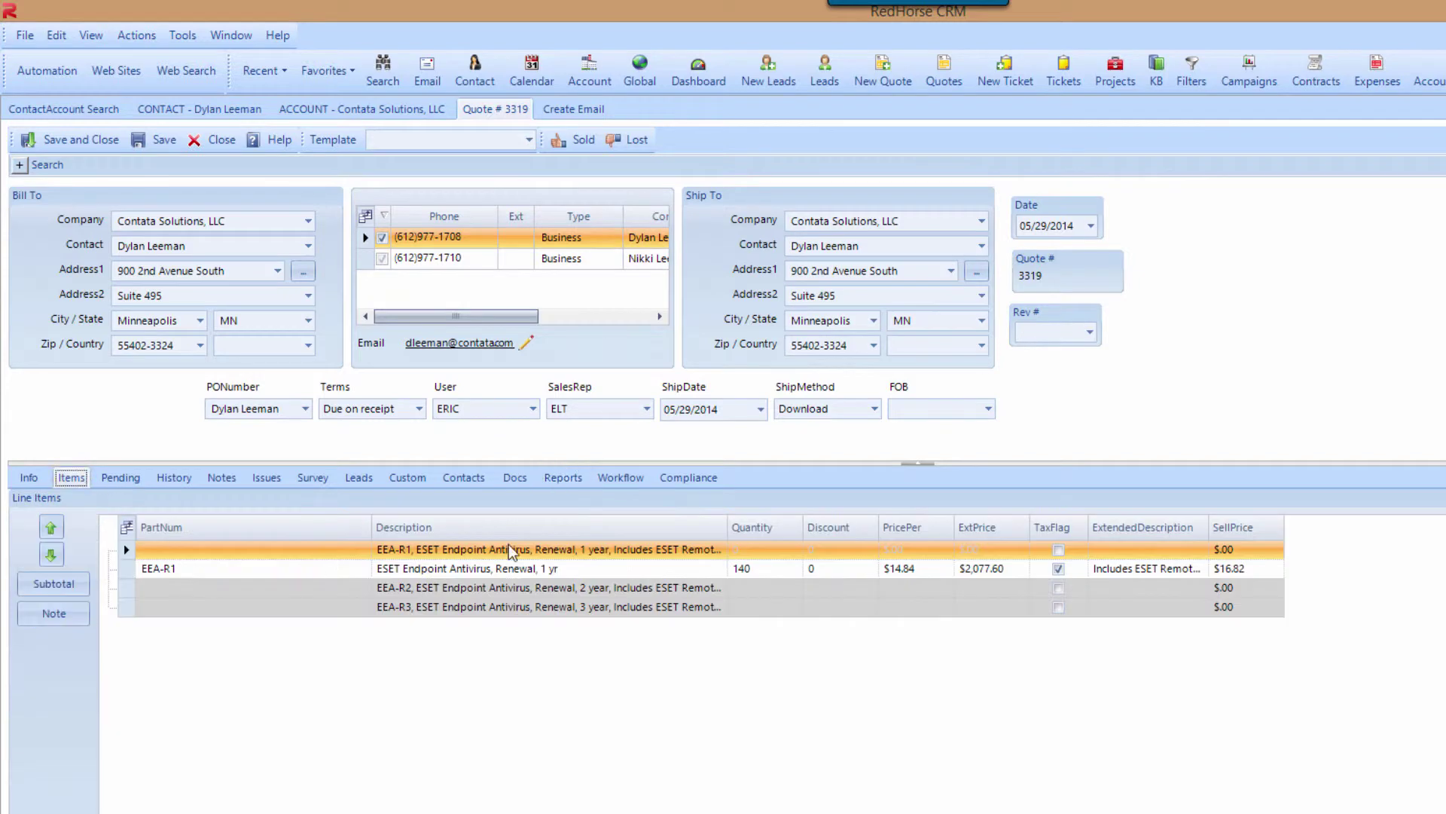